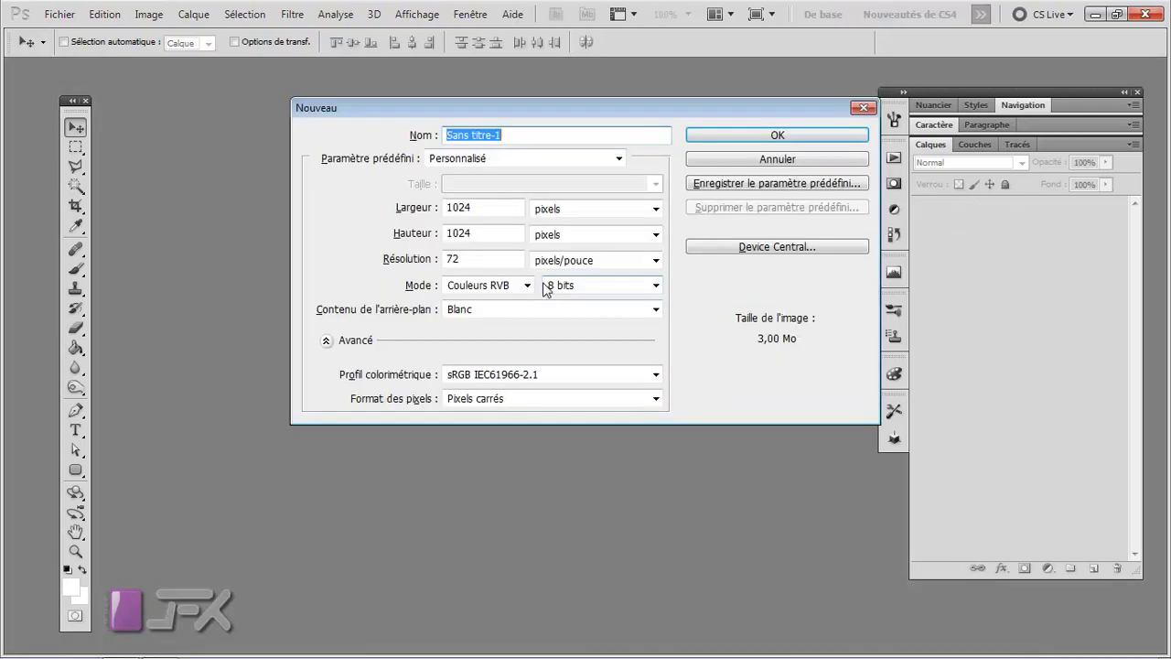
# Step: Create a new 1024 × 1024 px white document named 'IOS Icon'
pyautogui.write('IO')
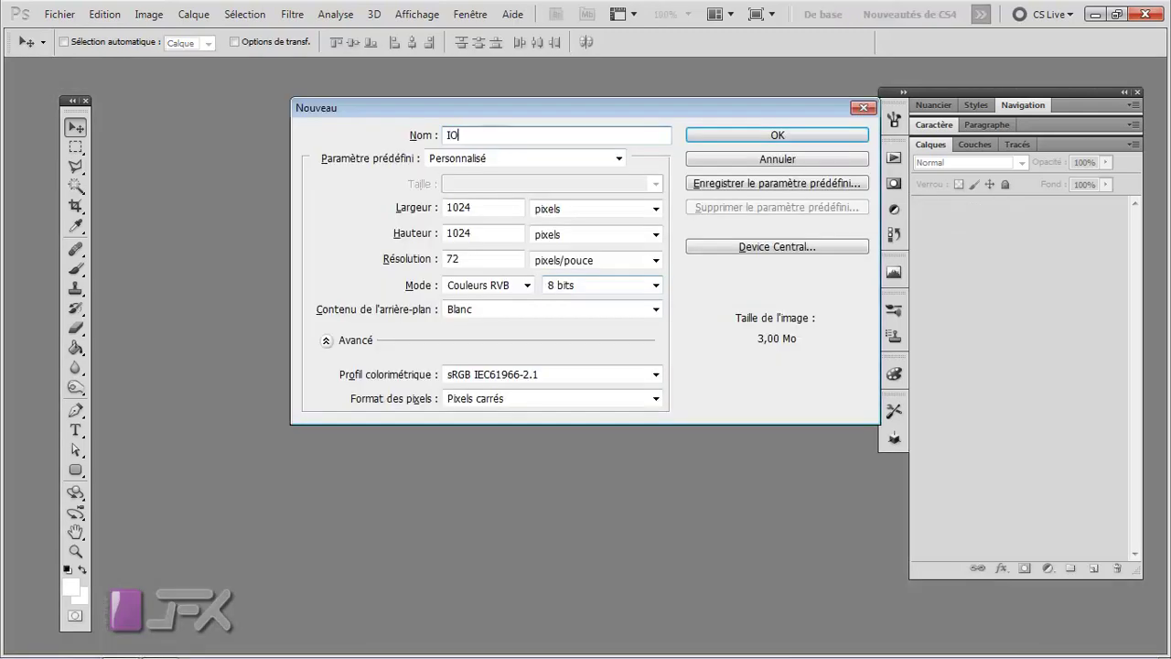
pyautogui.write('S Ic')
pyautogui.press('Tab')
pyautogui.press('Tab')
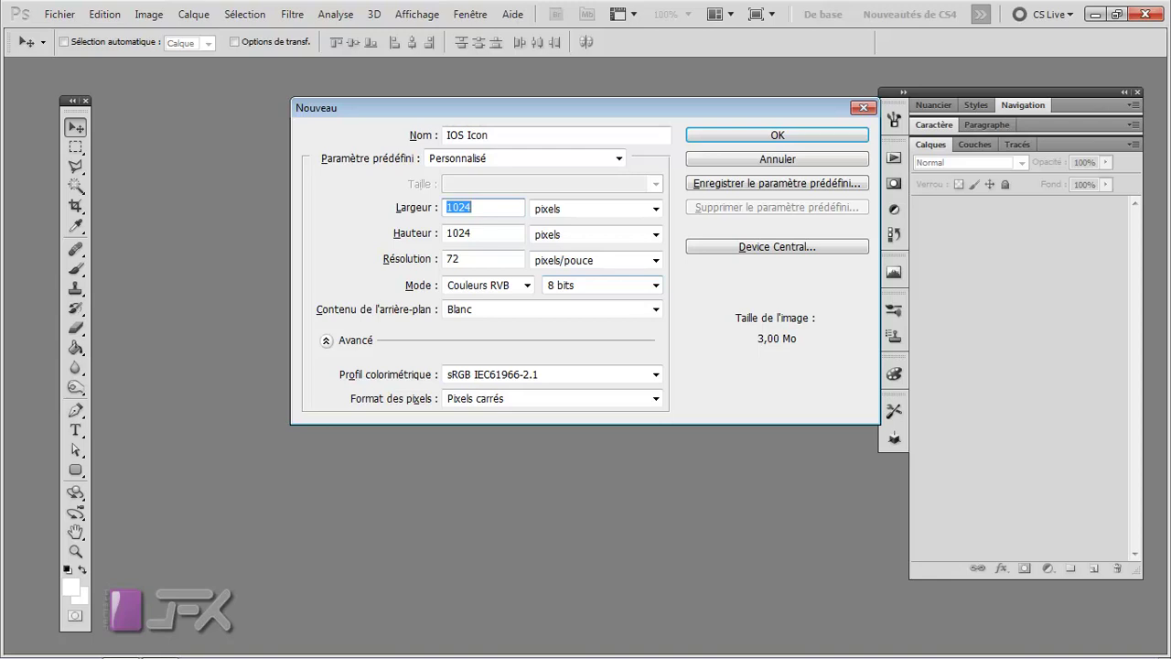
pyautogui.press('Return')
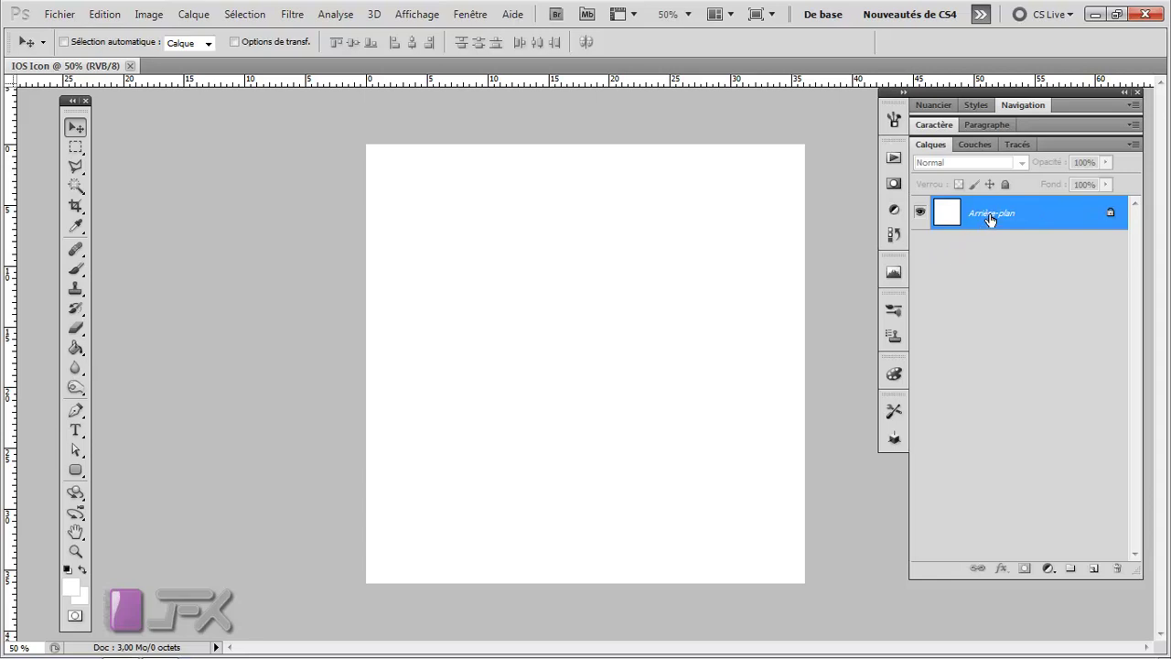
# Step: Reset to default colours, fill the background solid black, and select the Rounded Rectangle tool
pyautogui.press('d')
pyautogui.hotkey('alt', 'BackSpace')
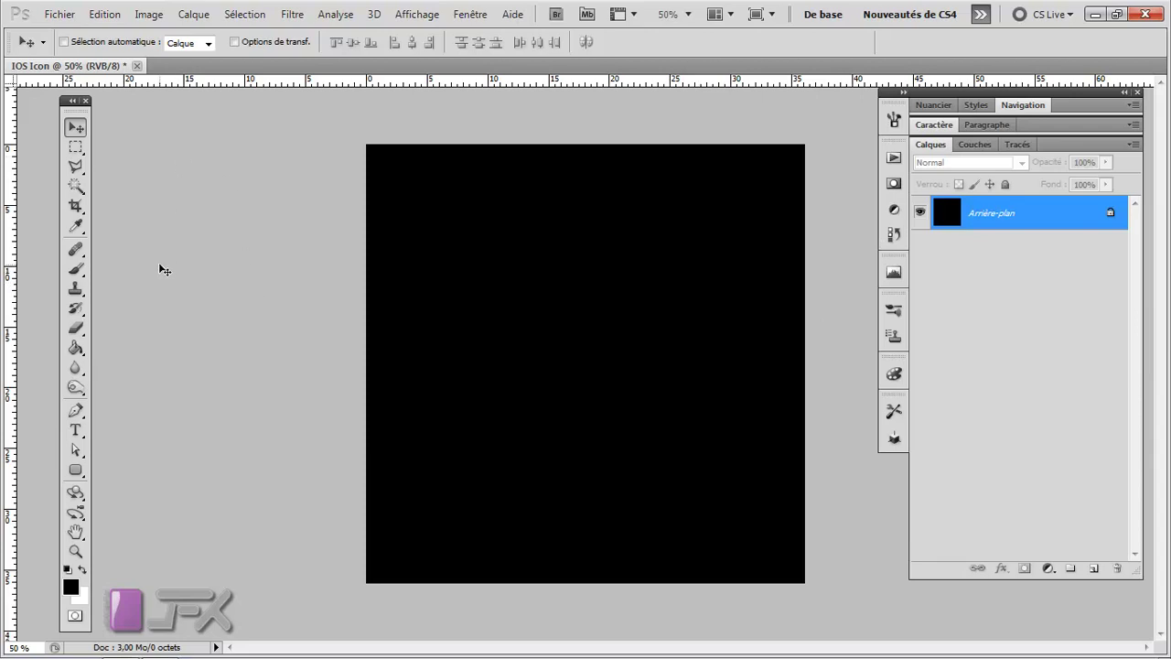
pyautogui.press('u')
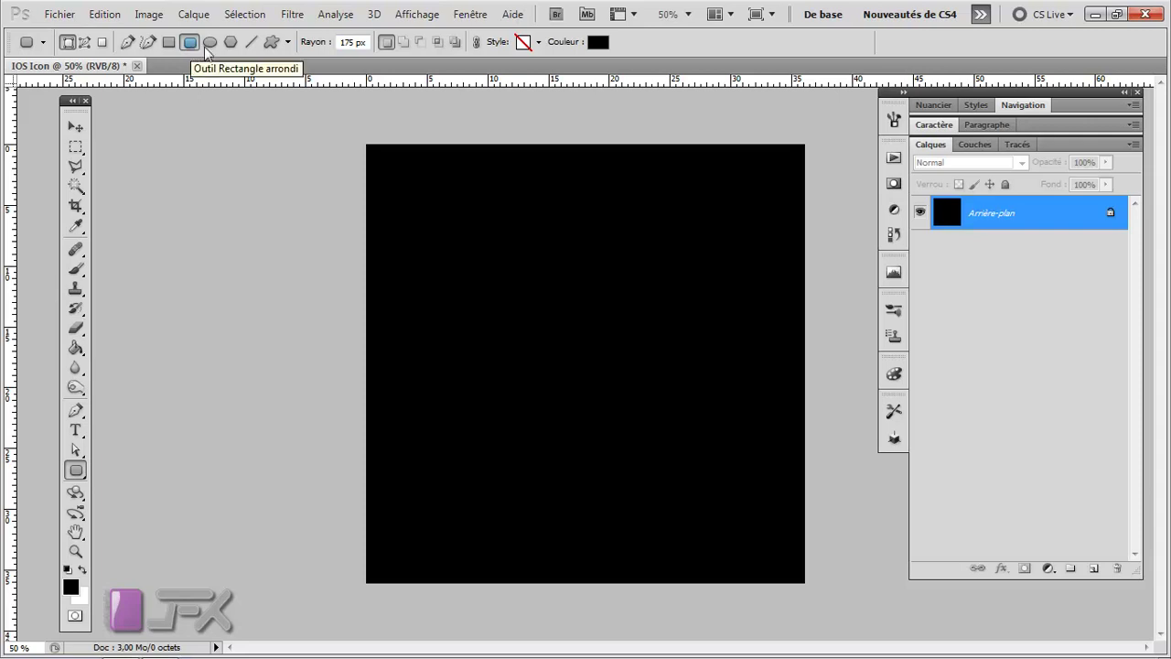
# Step: Draw a large white rounded square with 175 px corner radius covering most of the canvas
pyautogui.click(597, 43)
pyautogui.moveTo(663, 186); pyautogui.dragTo(638, 179)
pyautogui.click(1063, 173)
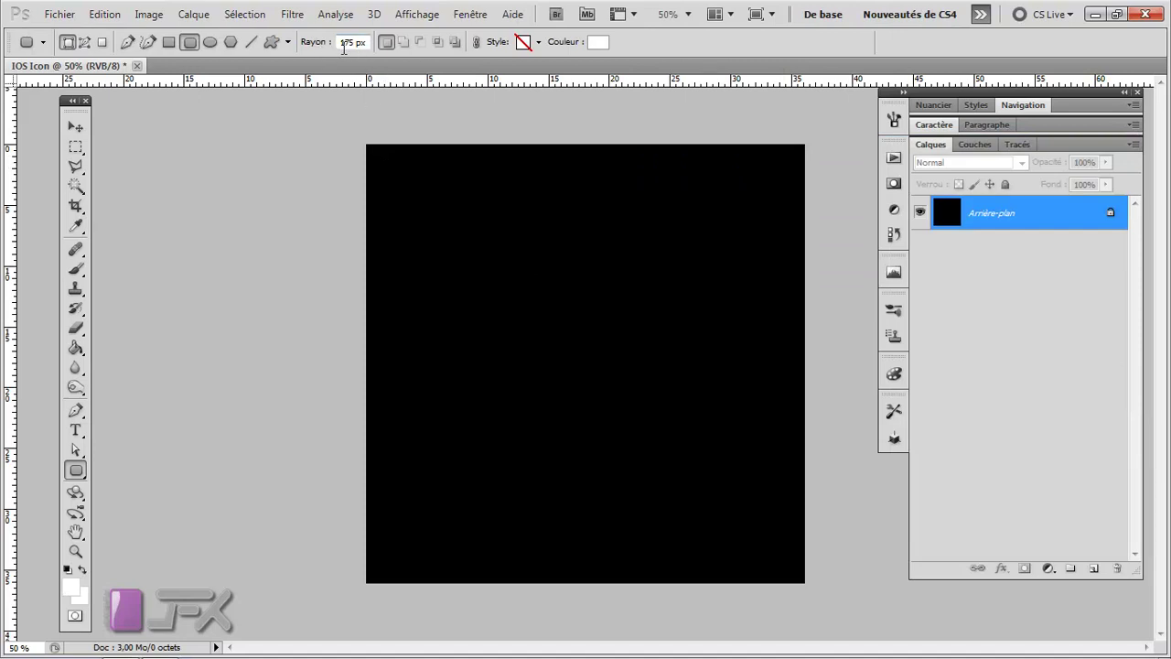
pyautogui.moveTo(341, 43); pyautogui.dragTo(355, 46)
pyautogui.moveTo(374, 150); pyautogui.dragTo(820, 485)
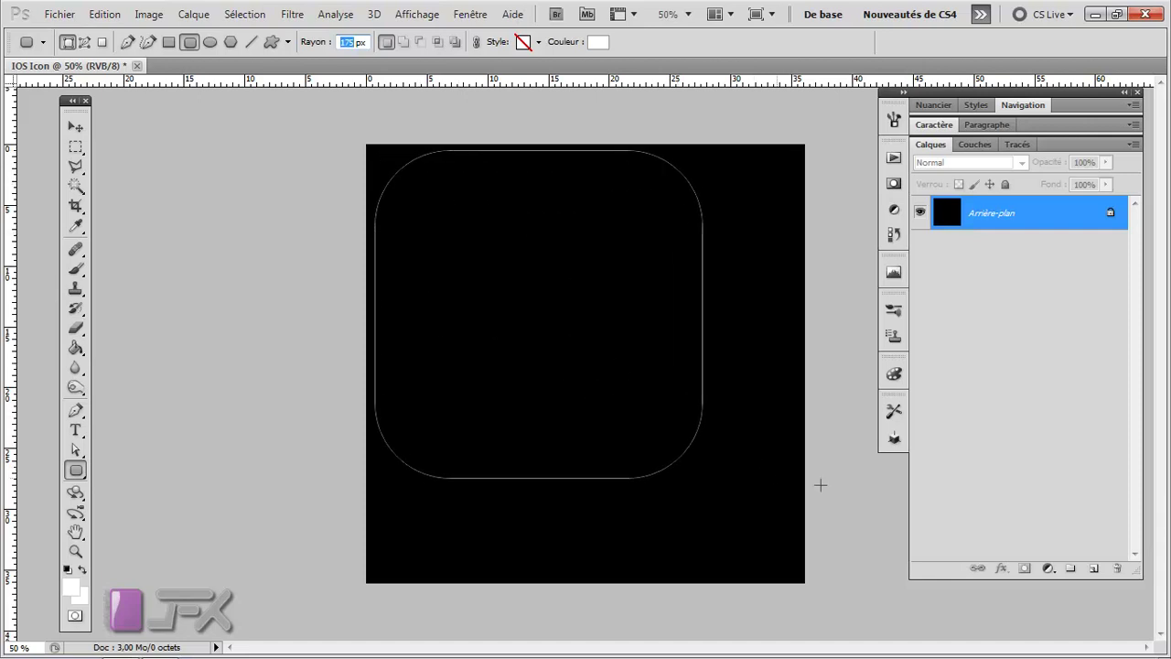
pyautogui.moveTo(820, 485)
pyautogui.mouseDown()
pyautogui.moveTo(1165, 576)
pyautogui.moveTo(1059, 574)
pyautogui.mouseUp()
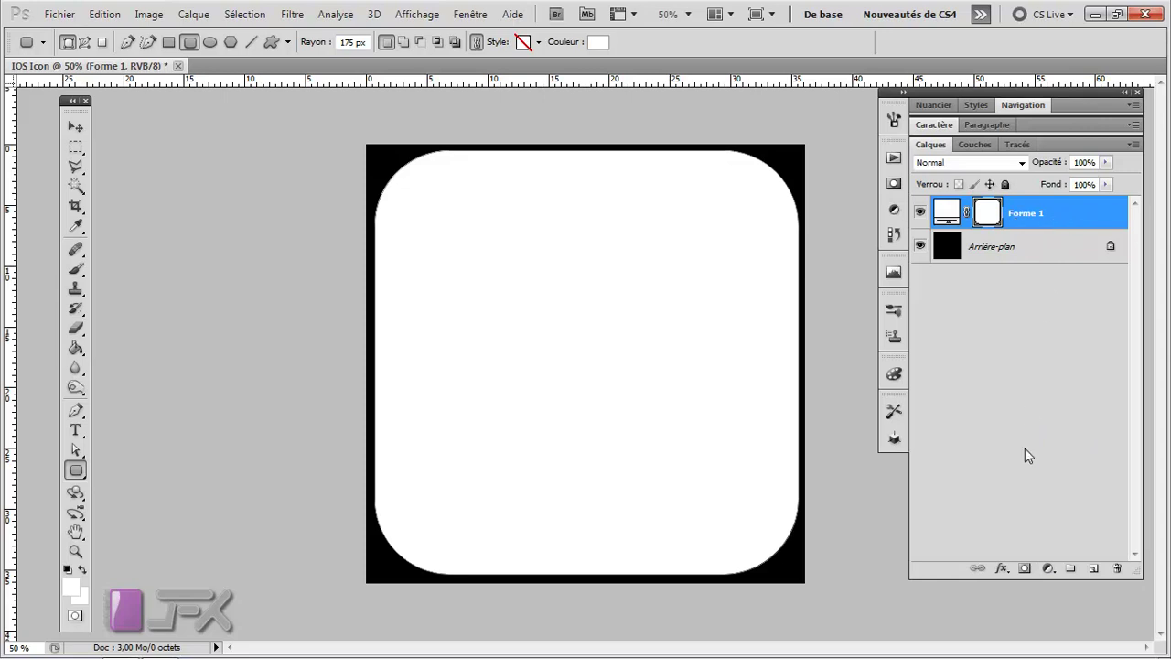
# Step: Give Forme 1 an orange-to-yellow 'A medida' gradient overlay and enable an inner shadow
pyautogui.click(1007, 571)
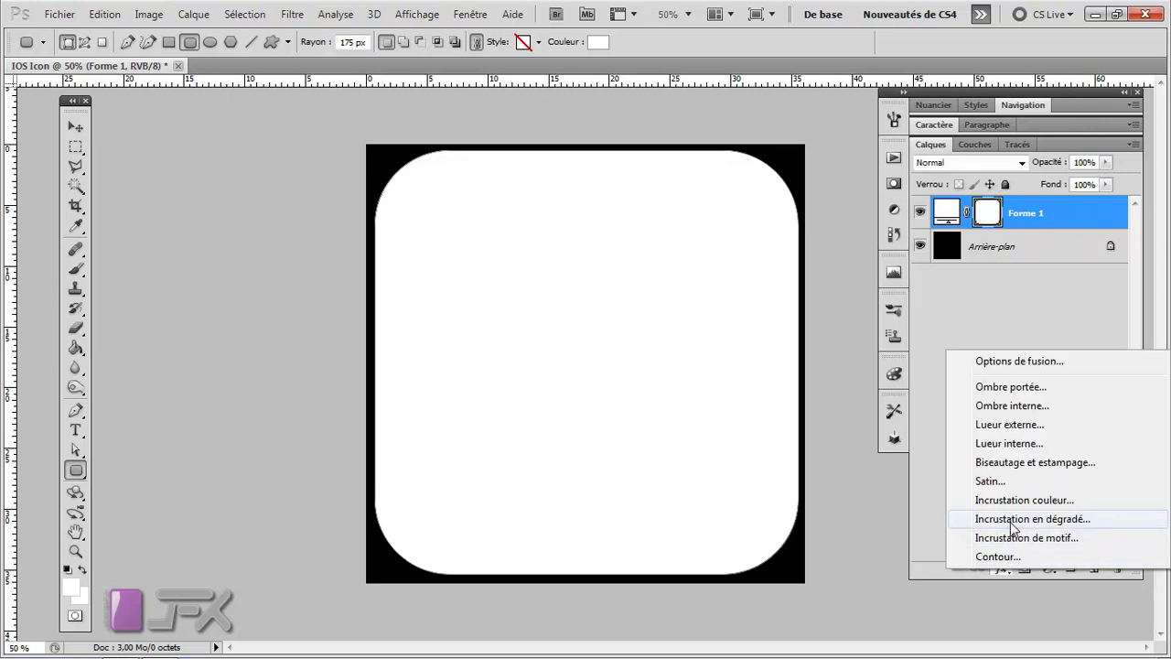
pyautogui.click(1048, 519)
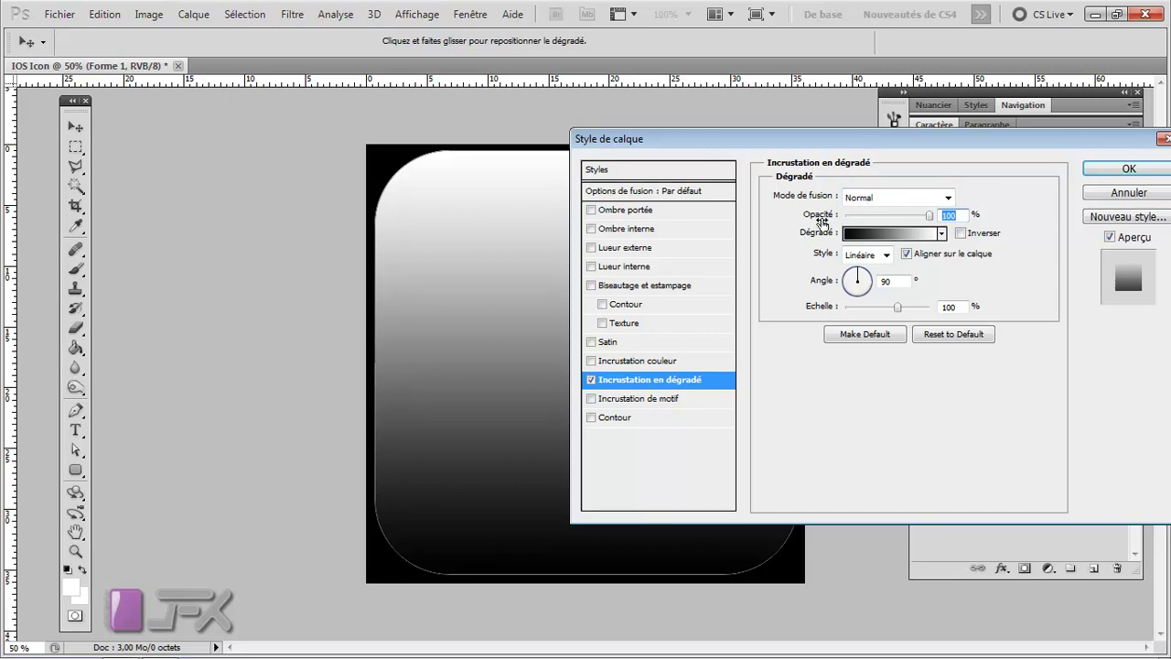
pyautogui.click(887, 240)
pyautogui.scroll(-1, 803, 240)
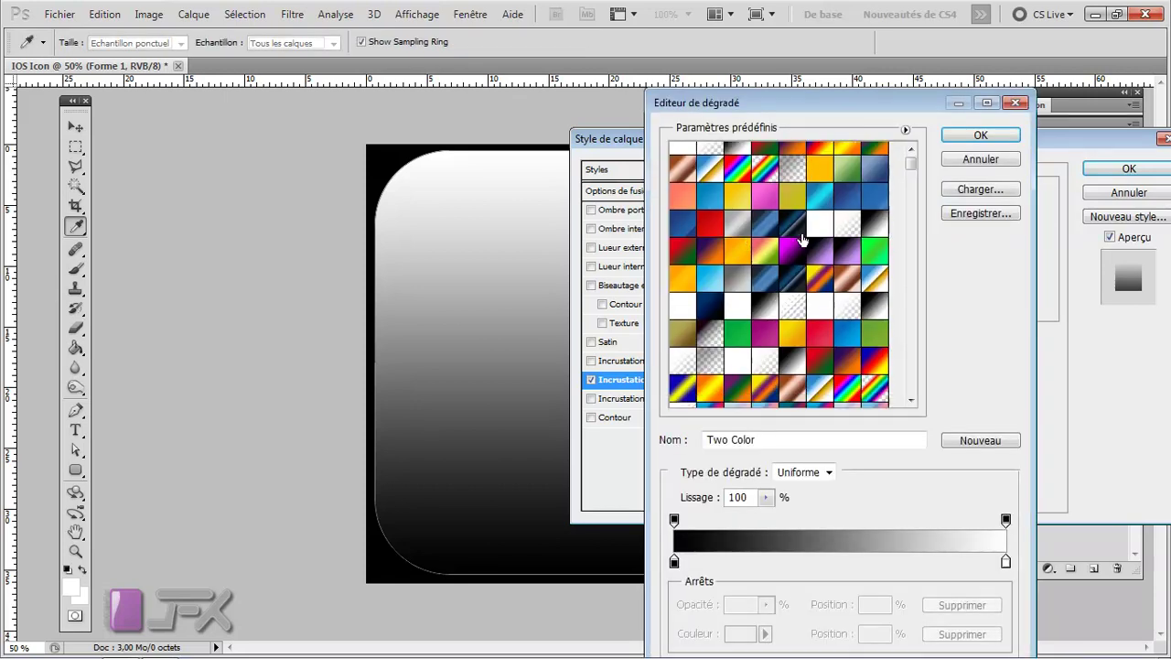
pyautogui.scroll(-1, 802, 240)
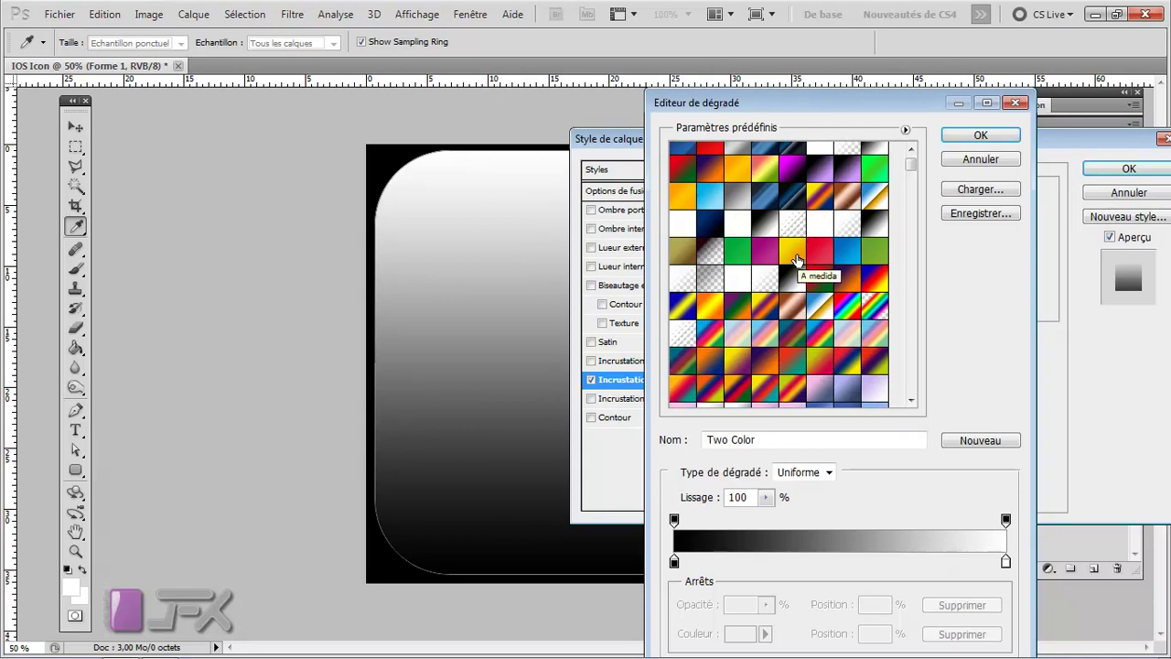
pyautogui.click(796, 260)
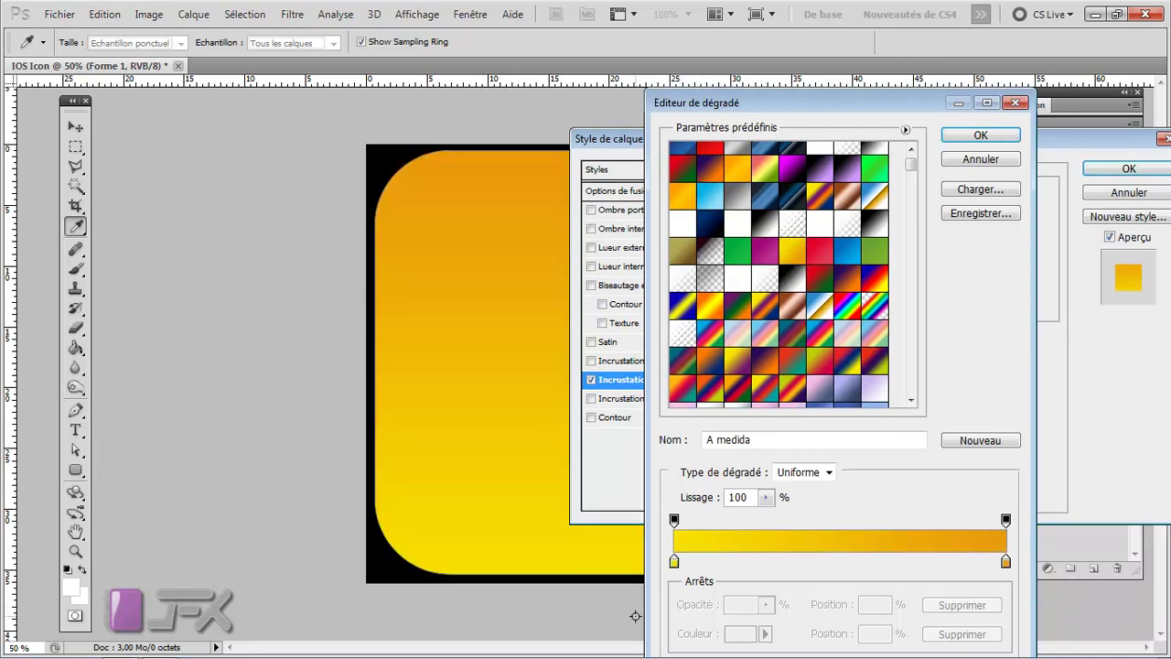
pyautogui.click(675, 561)
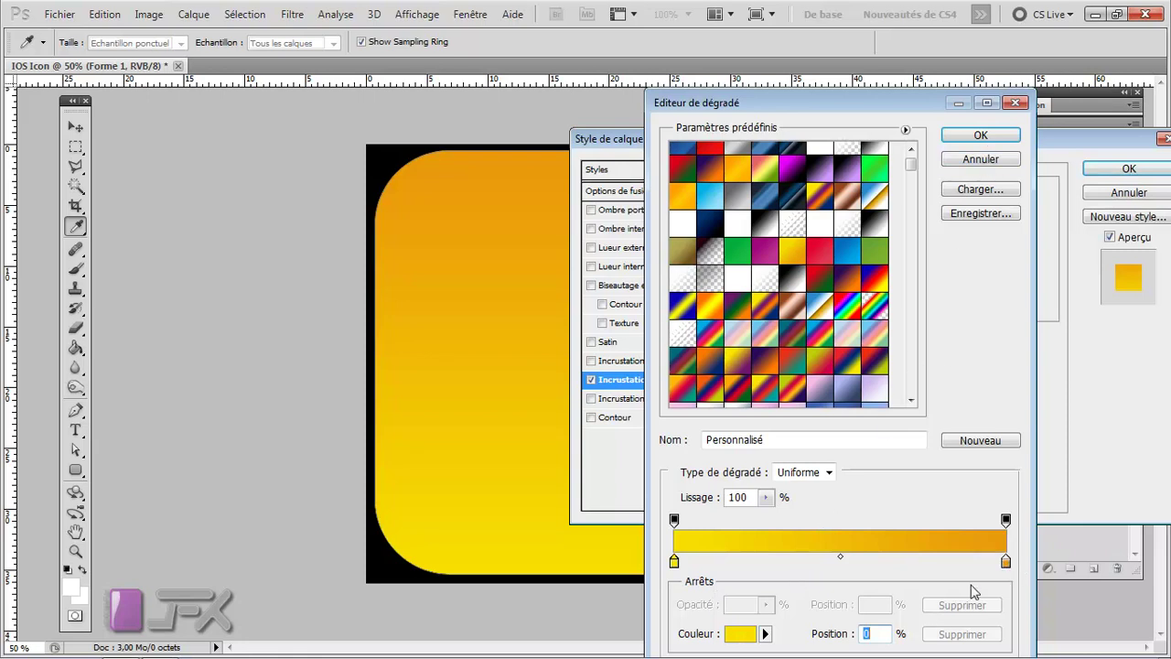
pyautogui.click(981, 134)
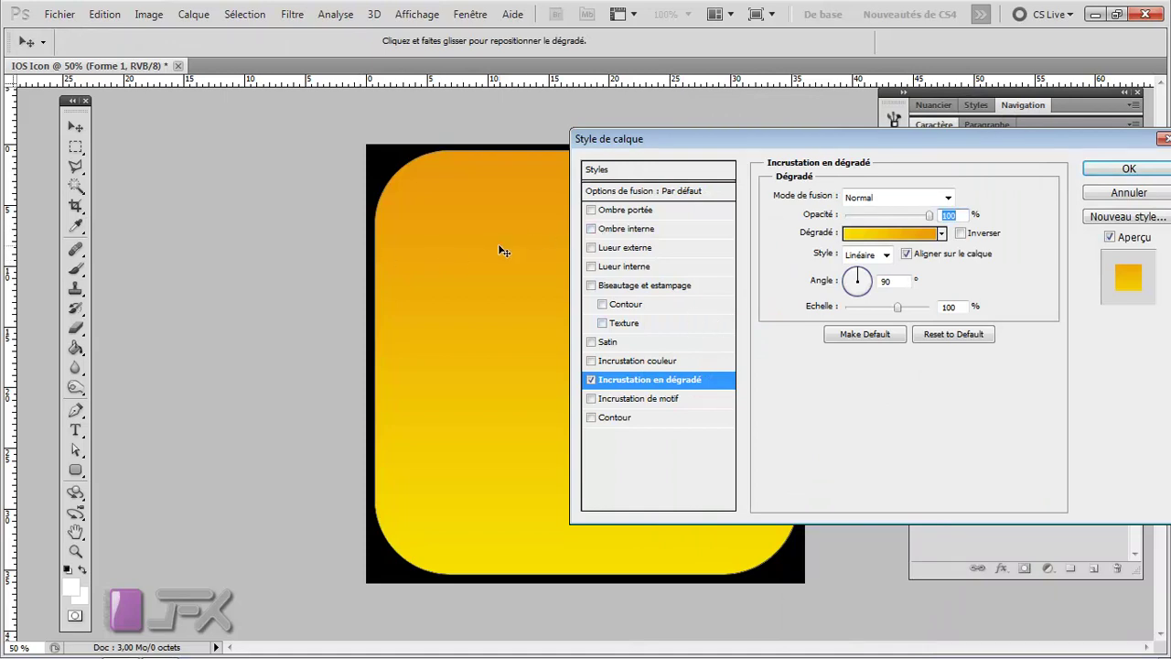
pyautogui.click(609, 230)
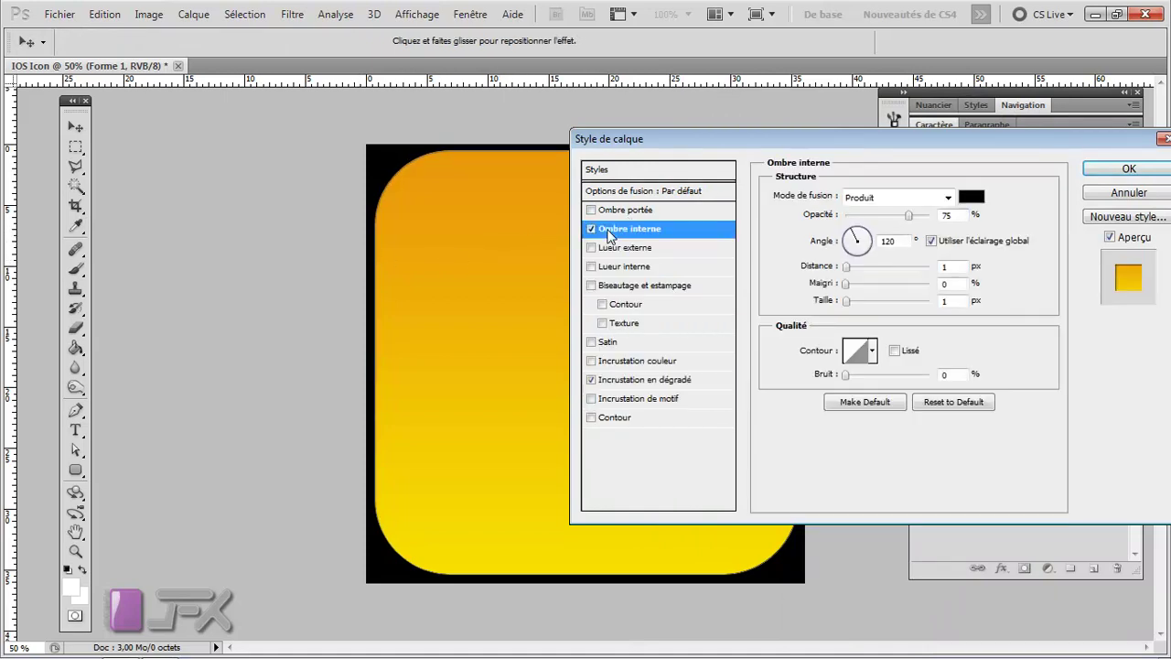
# Step: Make Forme 1's inner shadow white in Incrustation mode at 90° angle, 3 px distance
pyautogui.click(871, 204)
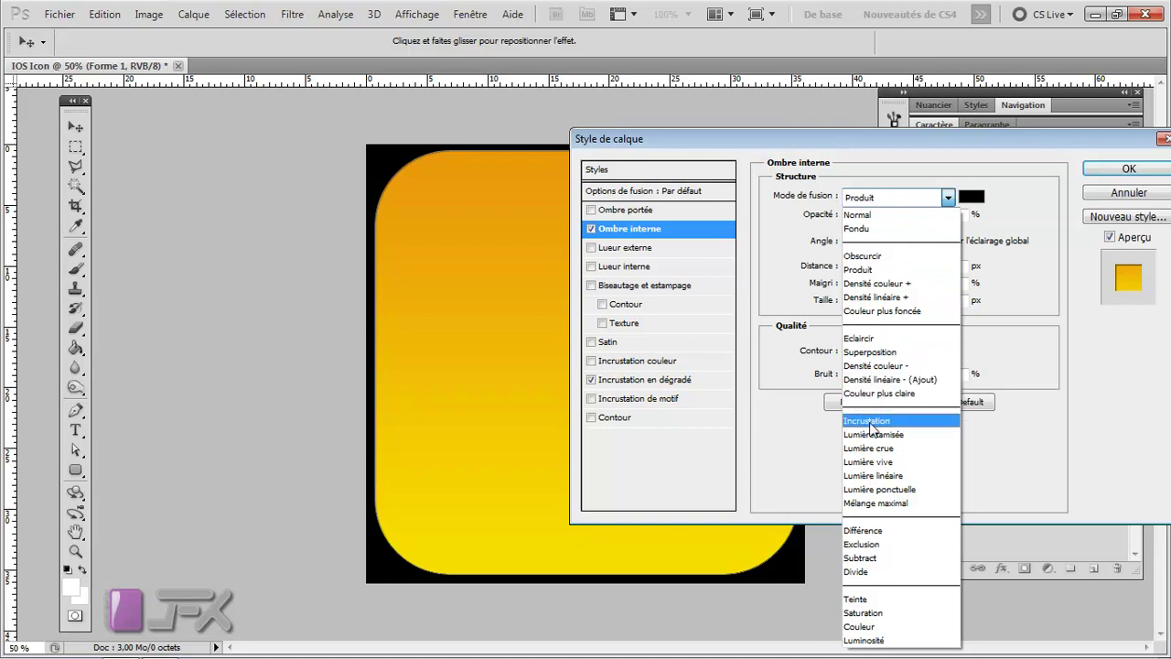
pyautogui.click(868, 421)
pyautogui.click(972, 200)
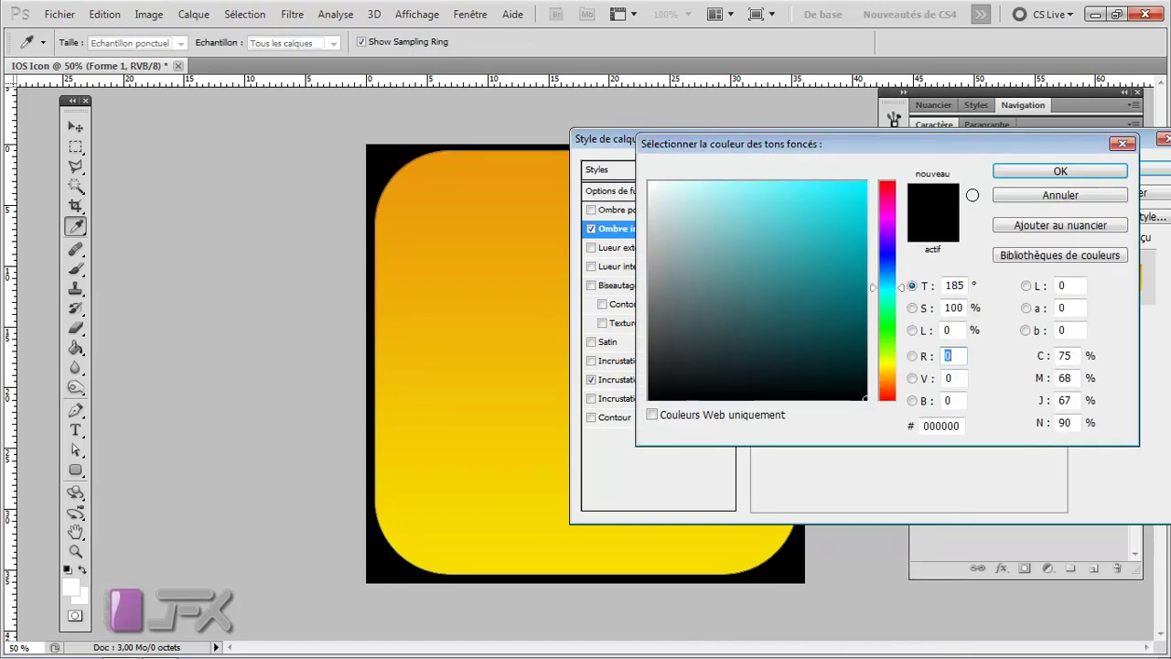
pyautogui.click(650, 185)
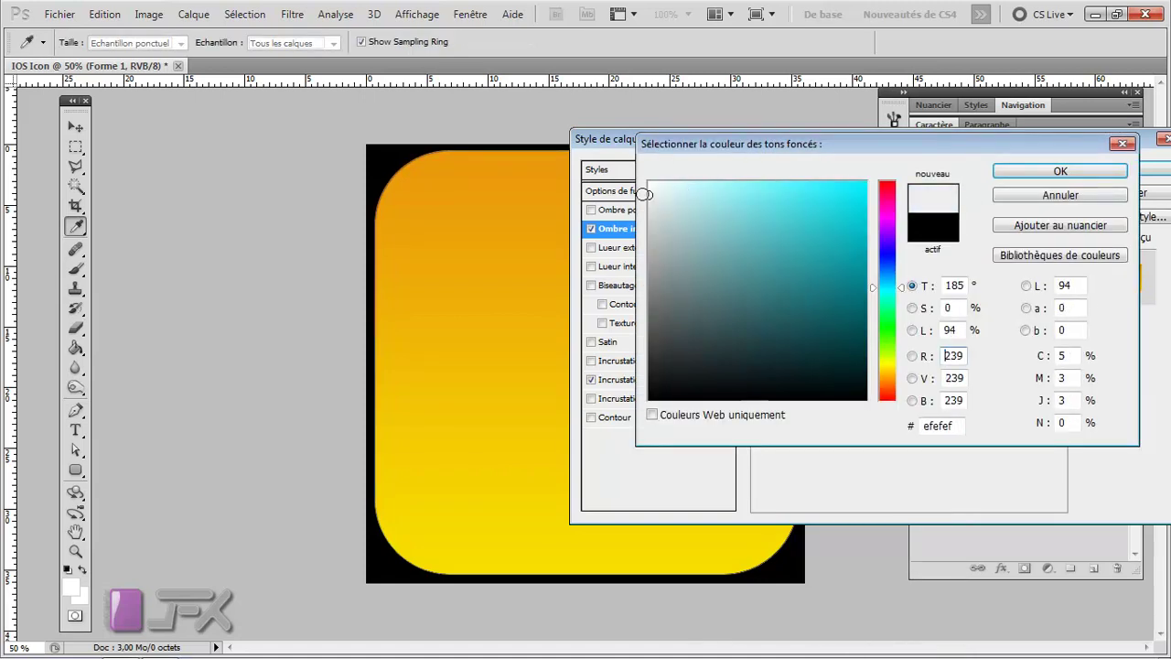
pyautogui.click(1025, 172)
pyautogui.doubleClick(886, 241)
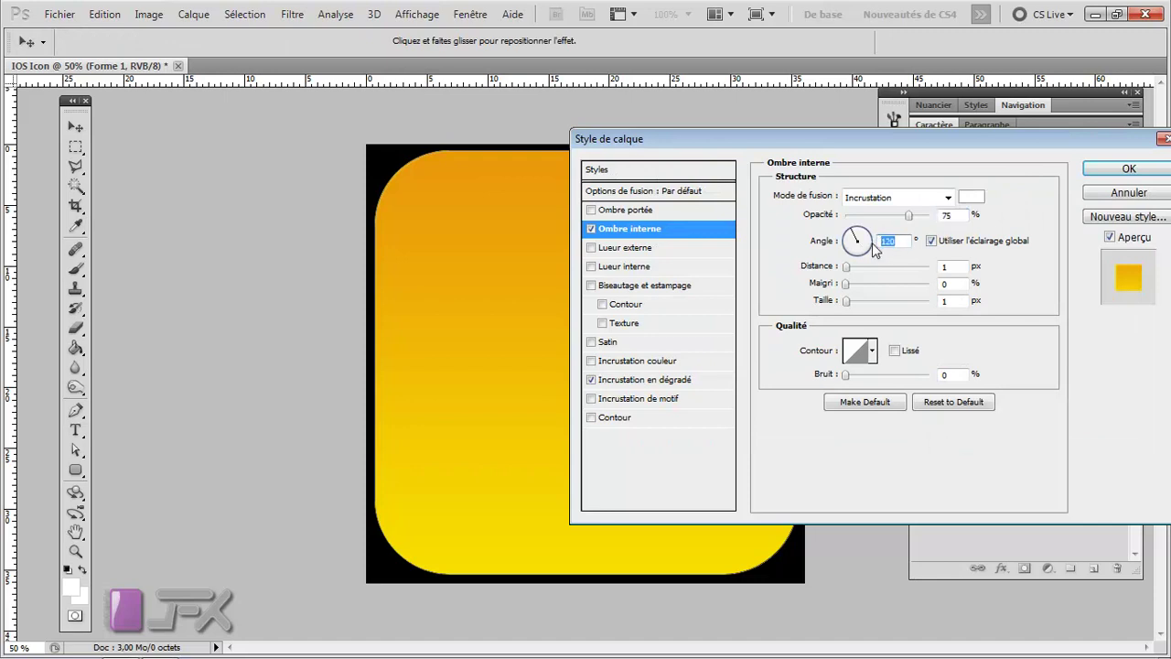
pyautogui.write('90')
pyautogui.doubleClick(943, 267)
pyautogui.write('3')
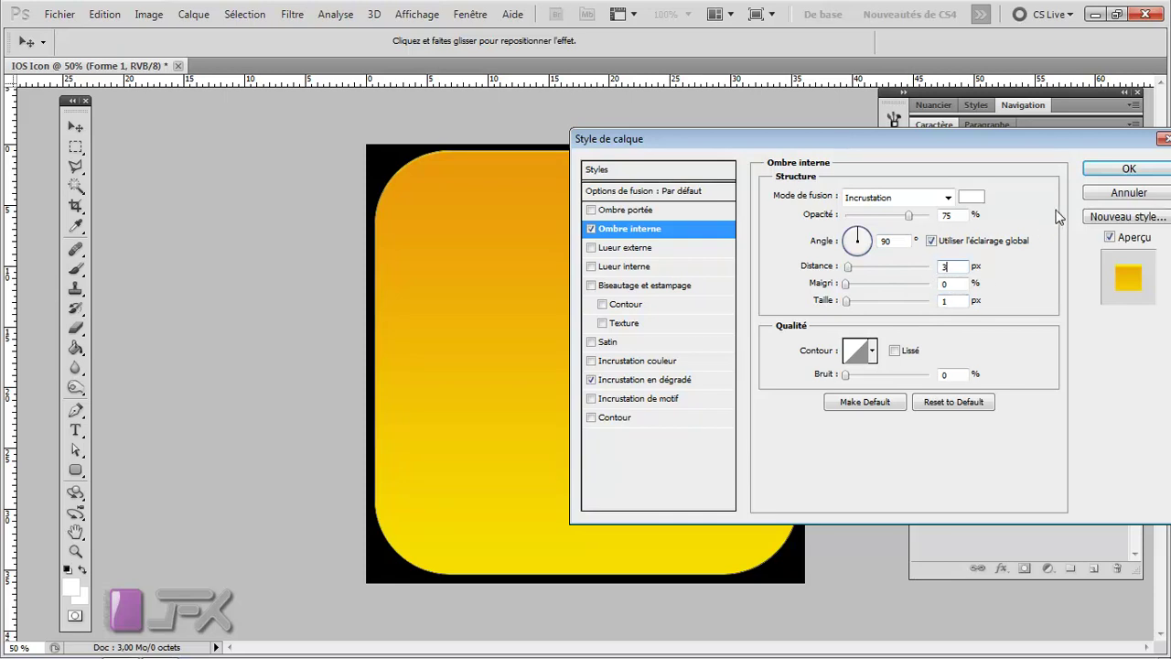
pyautogui.click(1125, 169)
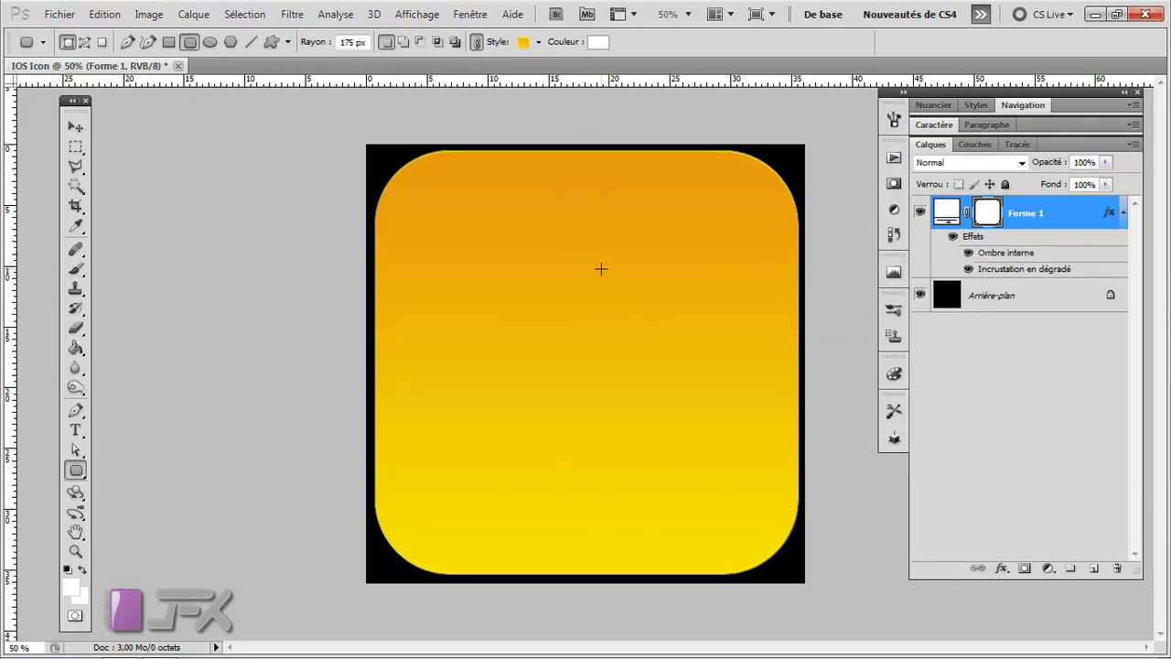
# Step: Place a vertical guide at the canvas centre and draw a wide ellipse from it across the top
pyautogui.click(211, 43)
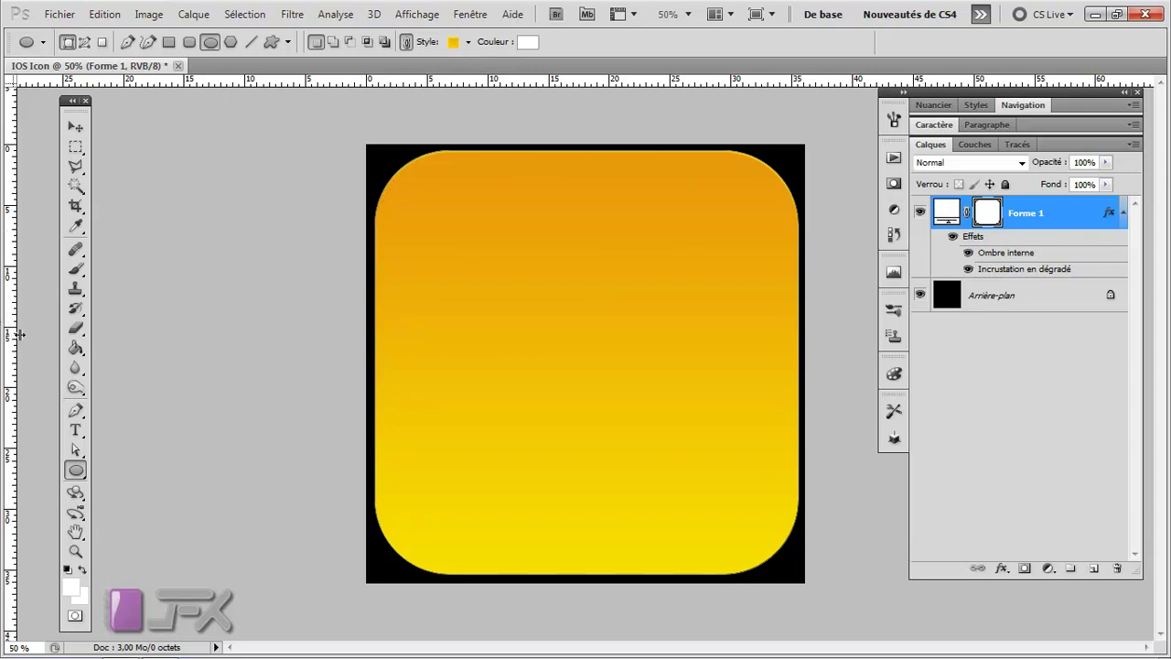
pyautogui.moveTo(19, 335); pyautogui.dragTo(211, 328)
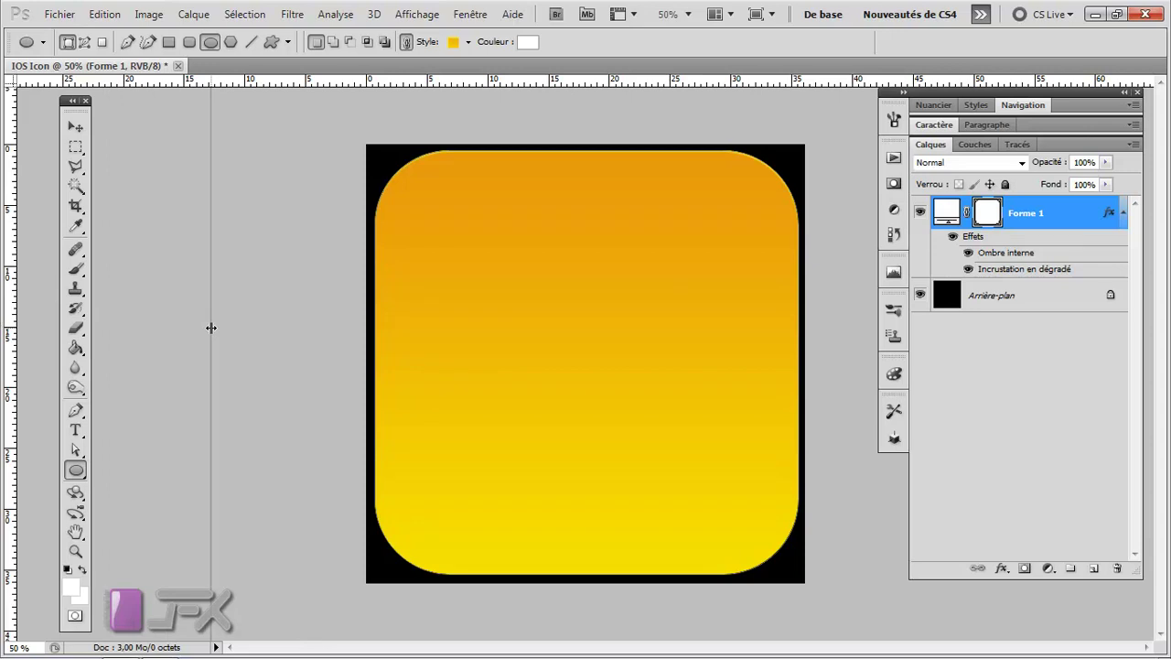
pyautogui.moveTo(211, 327); pyautogui.dragTo(575, 337)
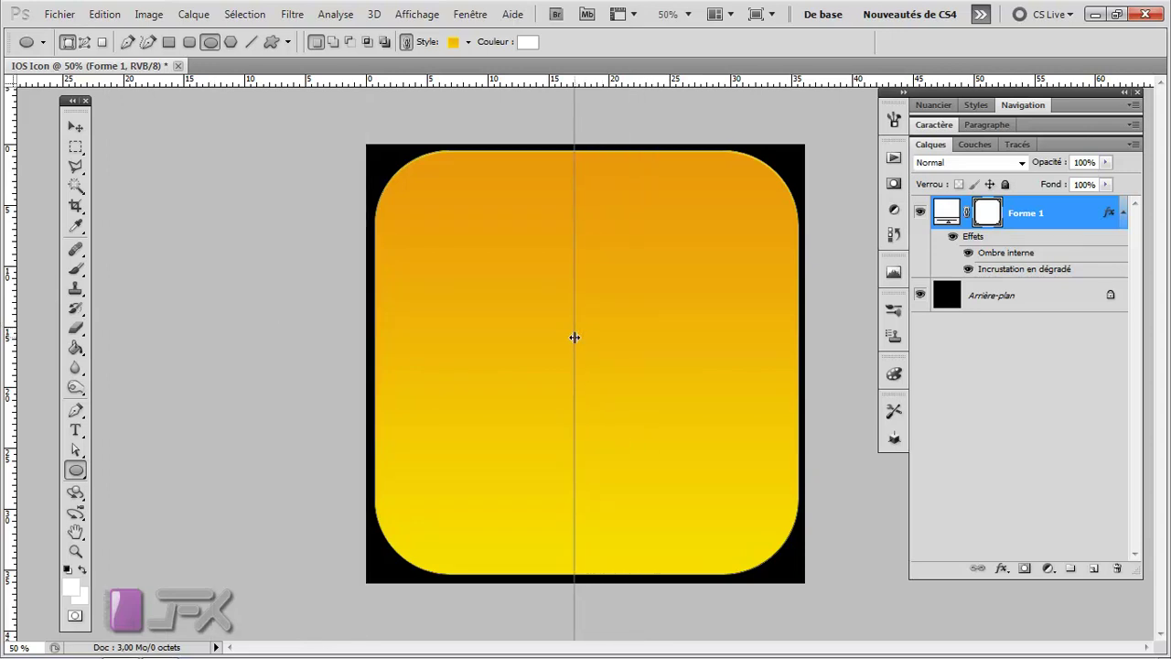
pyautogui.moveTo(574, 338); pyautogui.dragTo(581, 337)
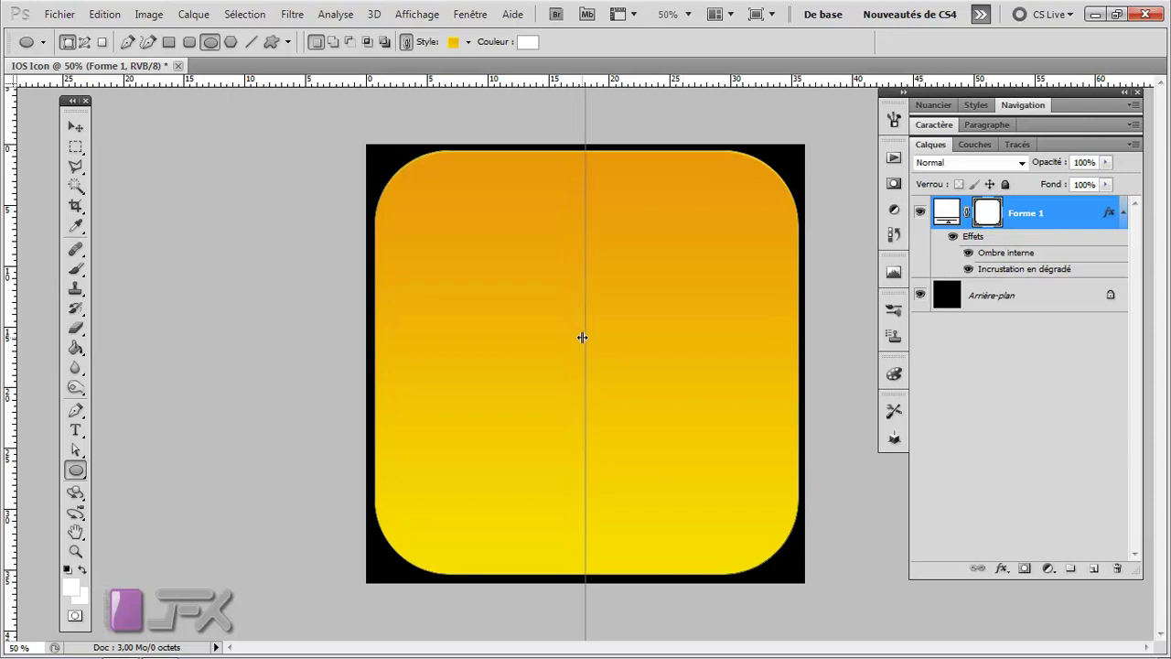
pyautogui.moveTo(584, 337); pyautogui.dragTo(585, 337)
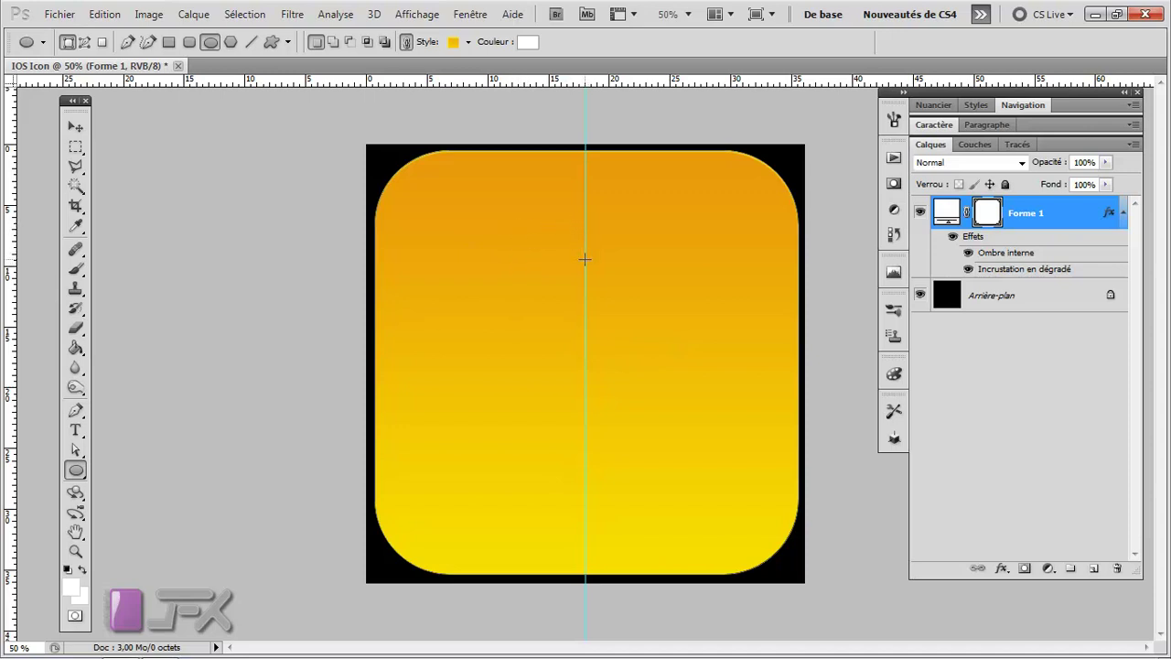
pyautogui.moveTo(585, 259)
pyautogui.mouseDown()
pyautogui.moveTo(802, 183)
pyautogui.moveTo(781, 133)
pyautogui.moveTo(892, 128)
pyautogui.moveTo(882, 130)
pyautogui.moveTo(886, 178)
pyautogui.moveTo(901, 132)
pyautogui.mouseUp()
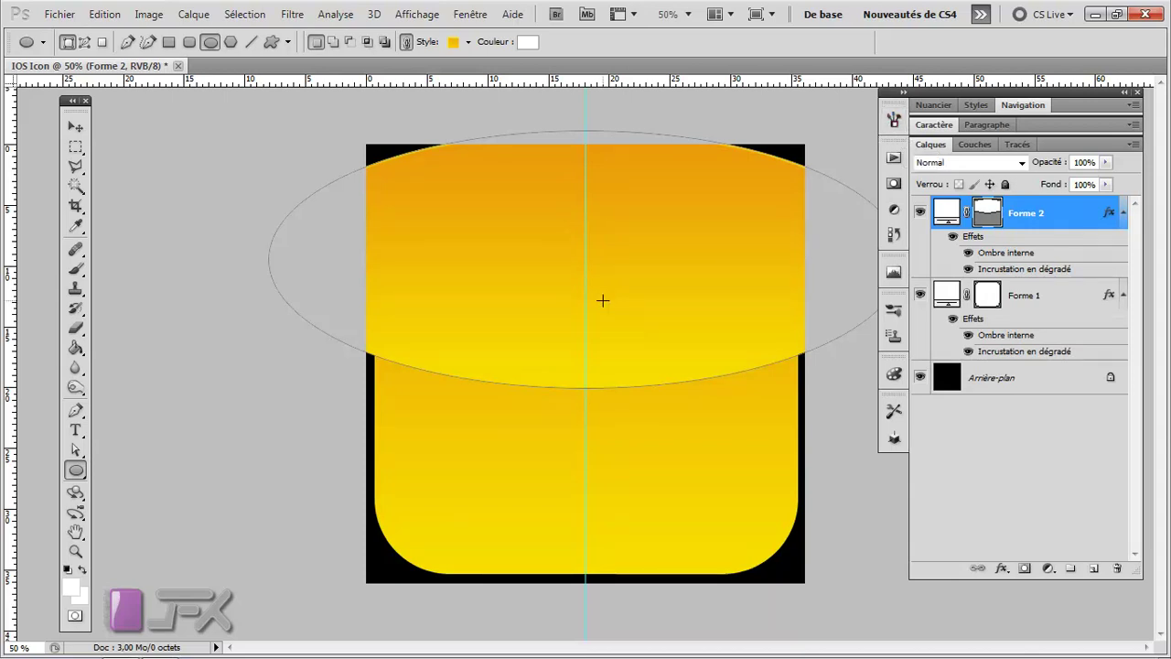
# Step: Nudge the Forme 2 ellipse slightly upward
pyautogui.click(988, 207)
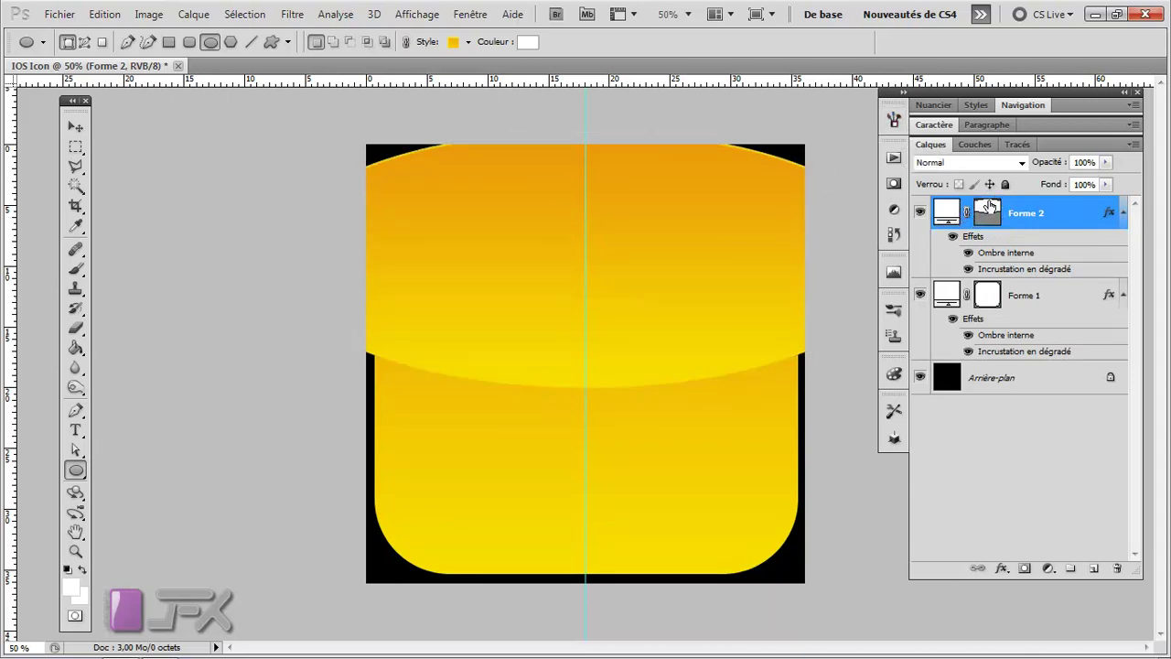
pyautogui.press('v')
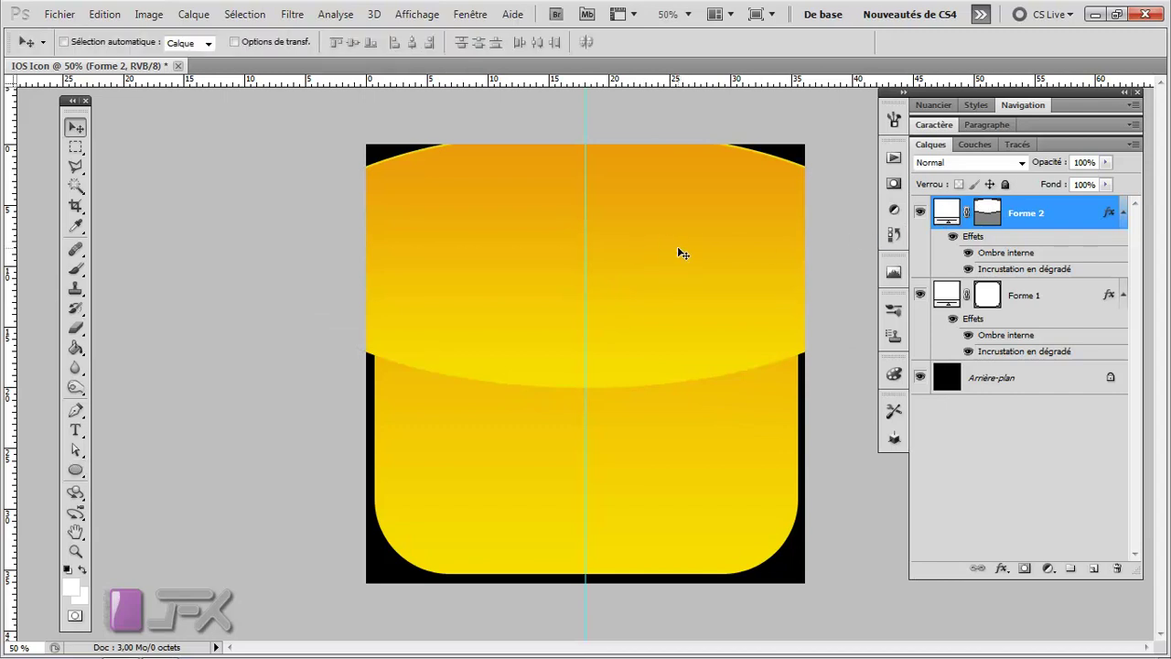
pyautogui.press('Up')
pyautogui.press('Up')
pyautogui.press('Up')
pyautogui.press('Up')
pyautogui.press('Up')
pyautogui.press('Up')
pyautogui.press('Up')
pyautogui.press('Up')
pyautogui.press('Up')
pyautogui.press('Up')
pyautogui.press('Up')
pyautogui.press('Up')
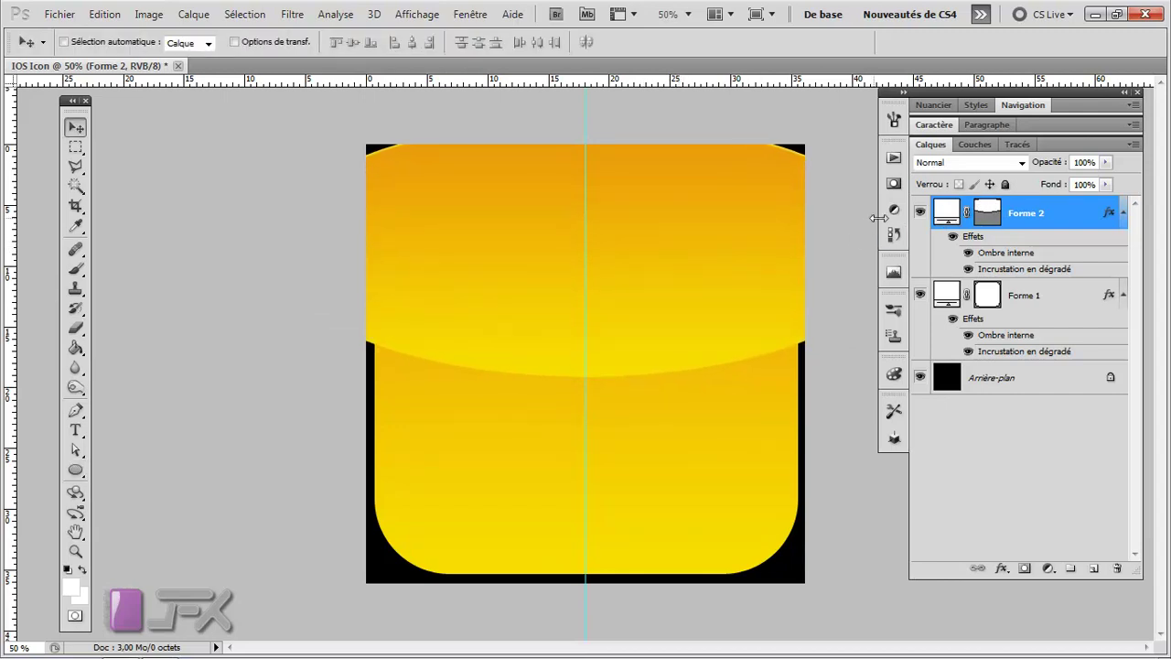
pyautogui.click(990, 218)
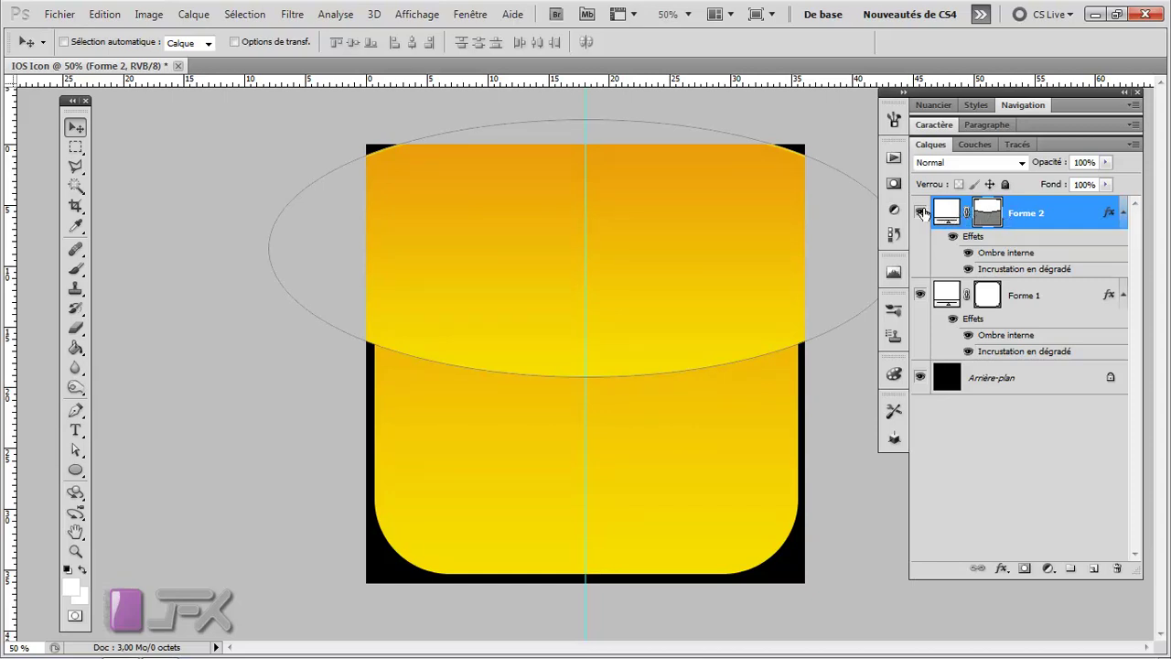
pyautogui.press('u')
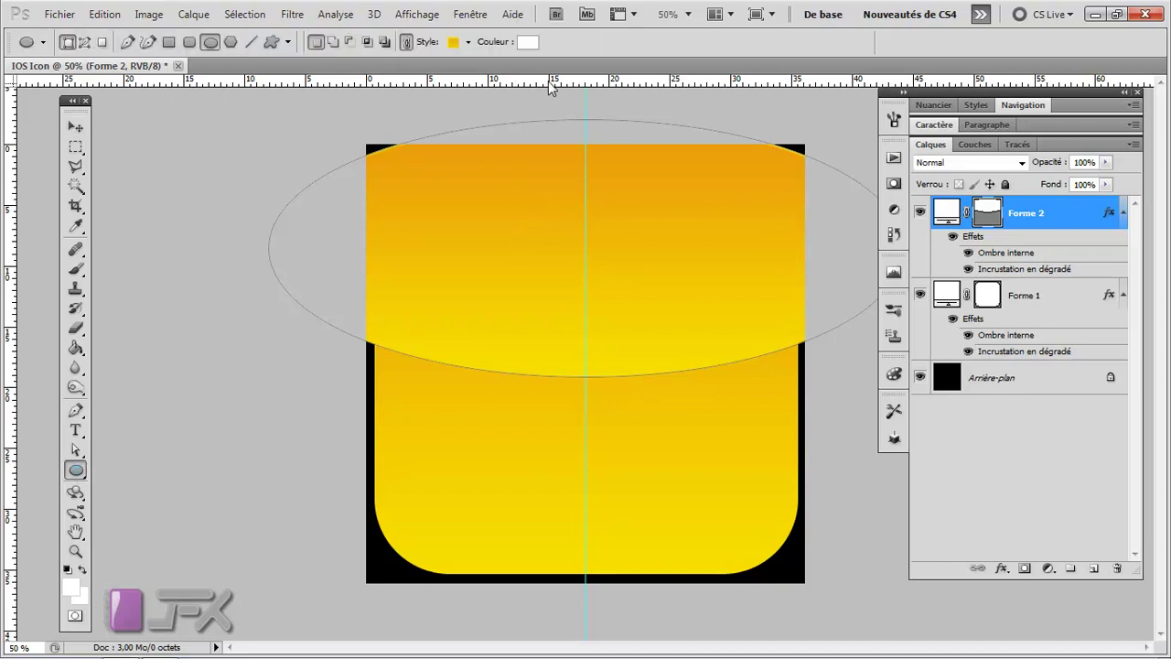
# Step: Remove Forme 2's layer style and set it to 25% opacity in Incrustation mode
pyautogui.click(468, 43)
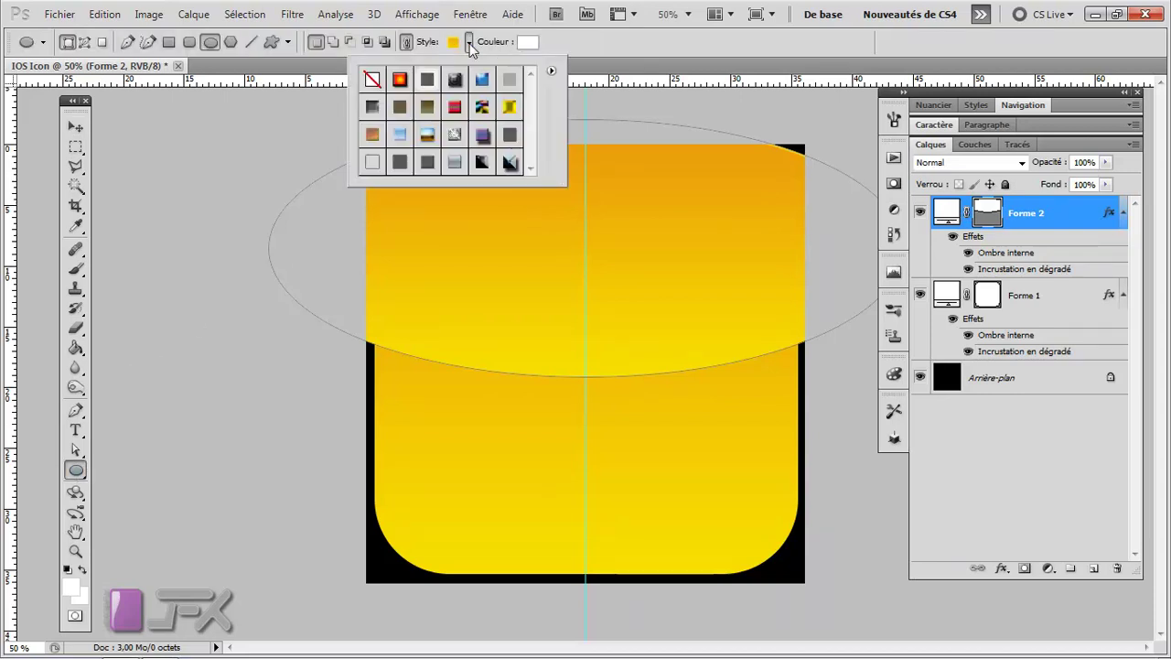
pyautogui.click(372, 81)
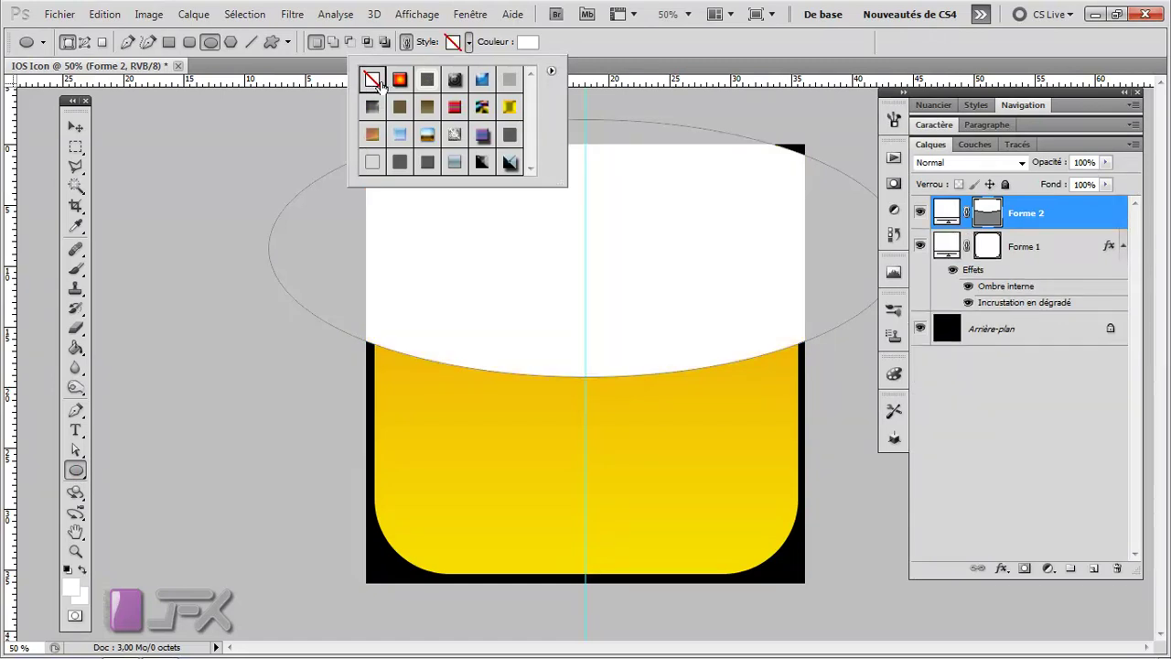
pyautogui.click(732, 45)
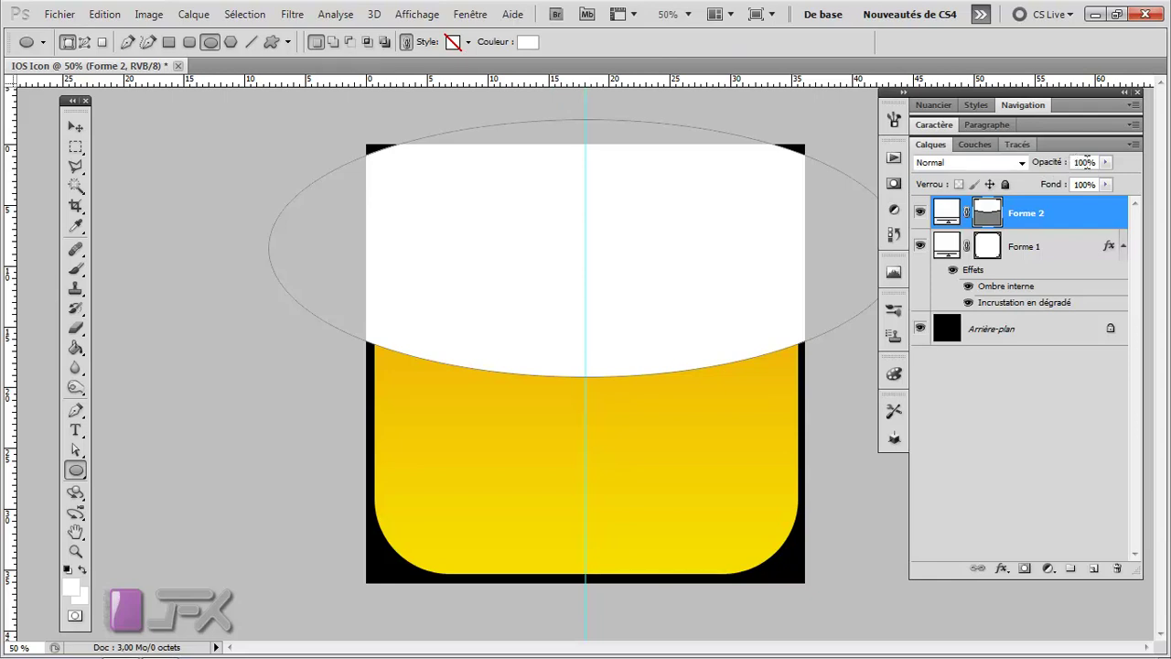
pyautogui.click(1087, 162)
pyautogui.moveTo(1062, 162); pyautogui.dragTo(1019, 180)
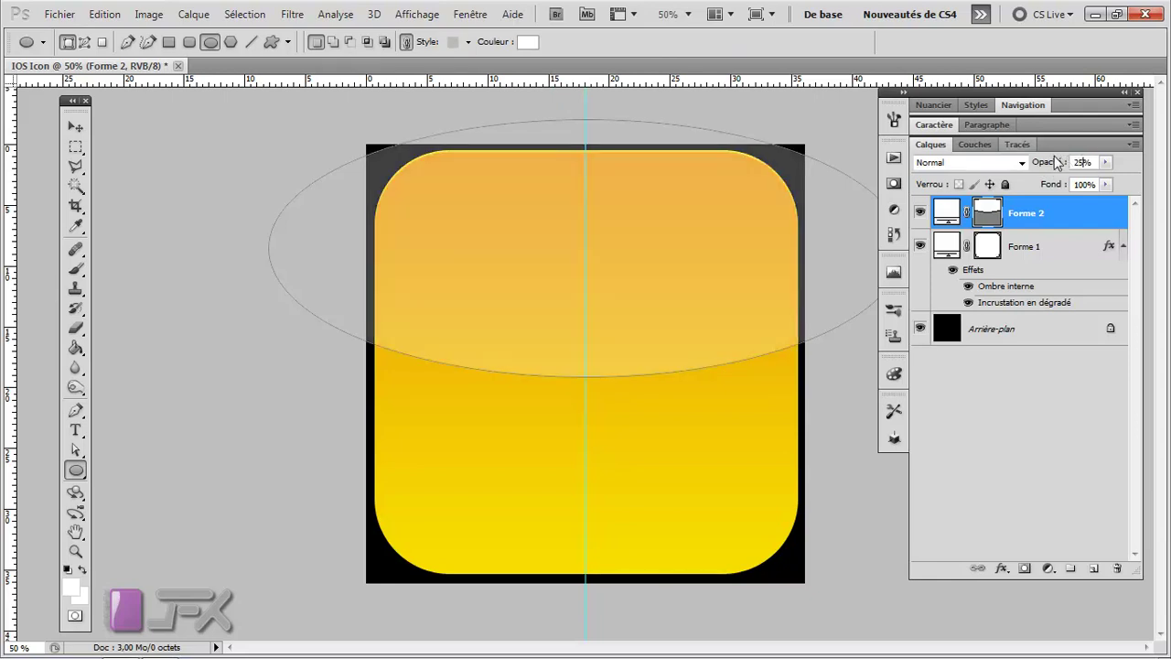
pyautogui.click(993, 165)
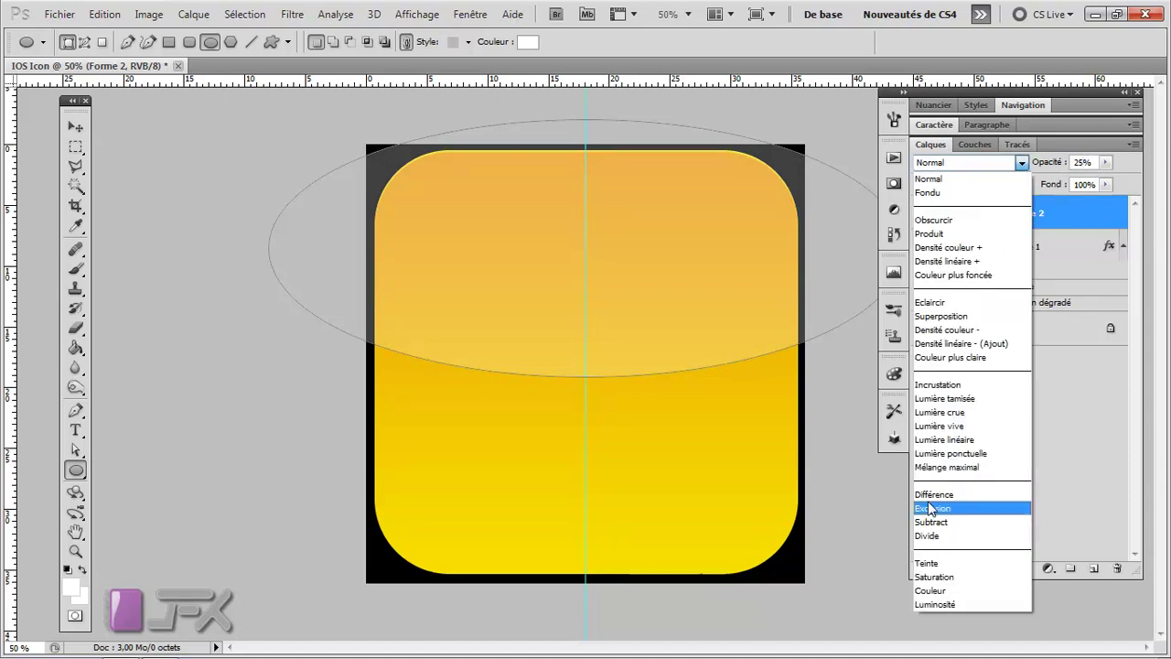
pyautogui.click(937, 384)
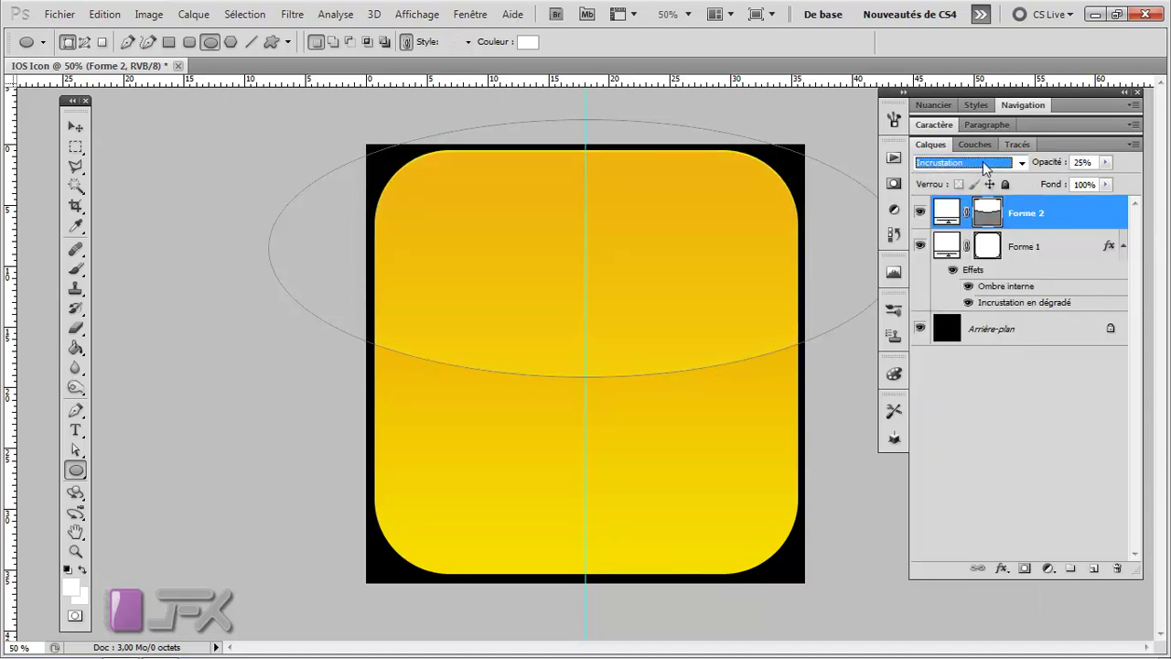
pyautogui.press('Down')
pyautogui.press('Down')
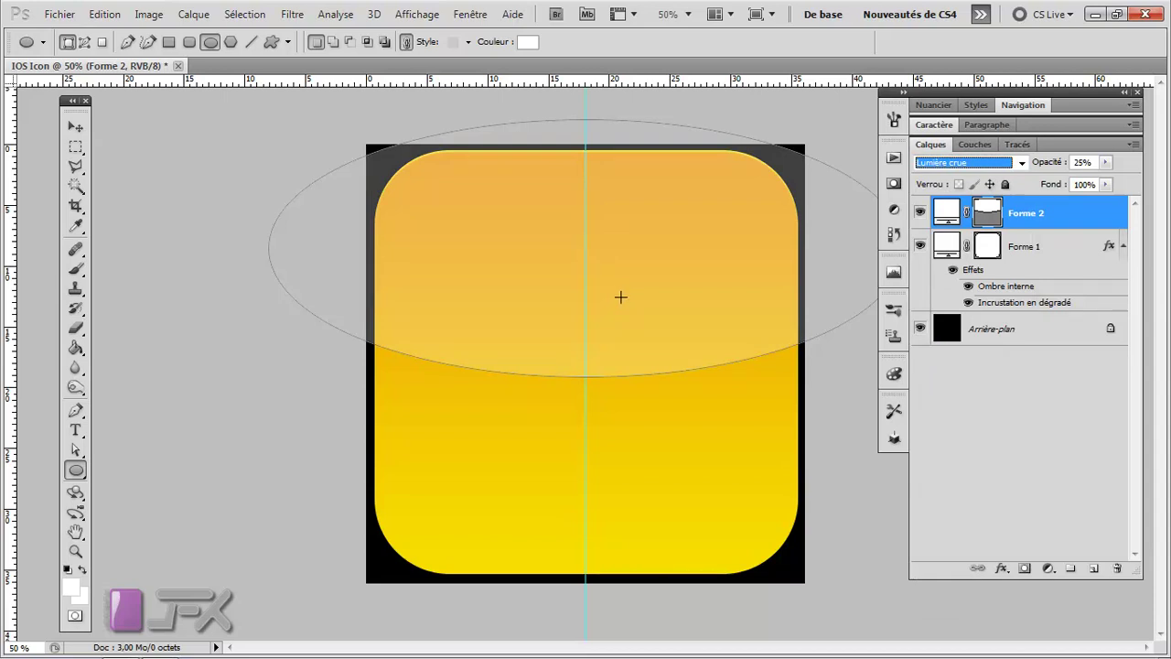
pyautogui.press('Up')
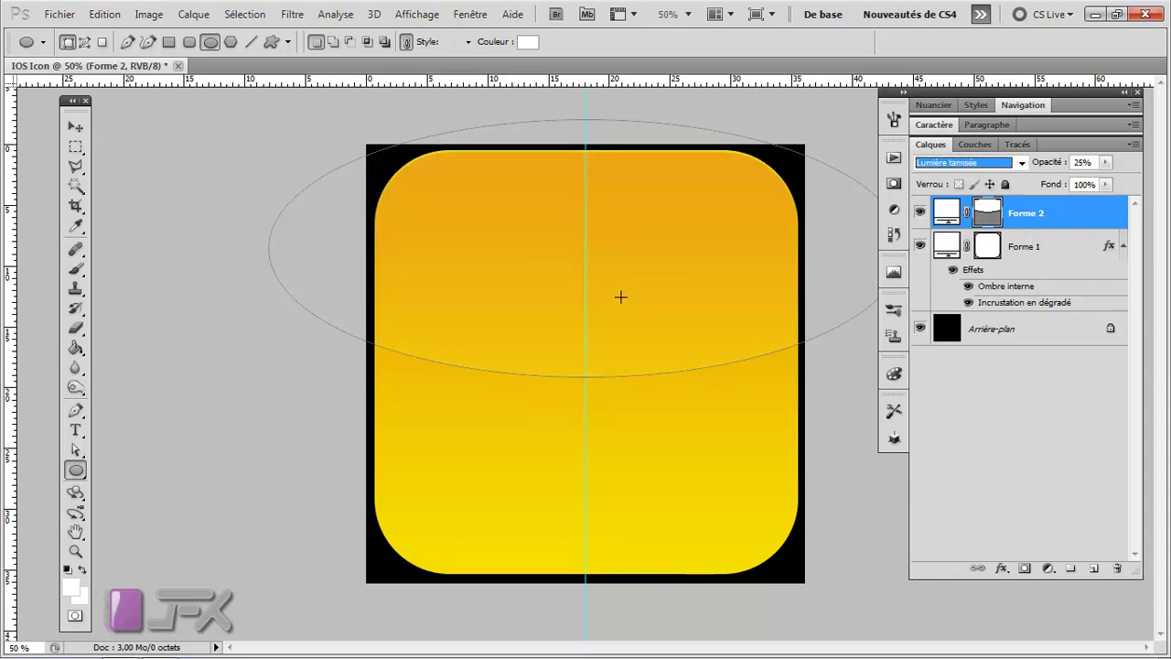
pyautogui.press('Up')
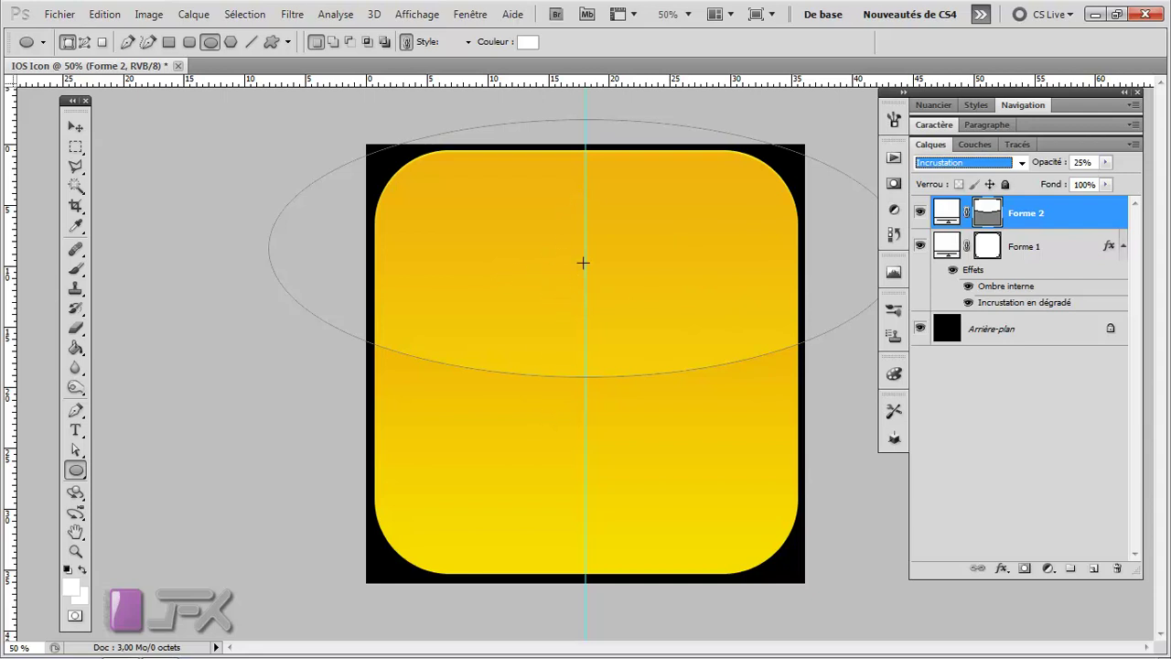
# Step: Add a new empty layer, Calque 1, directly above Forme 1
pyautogui.click(1038, 251)
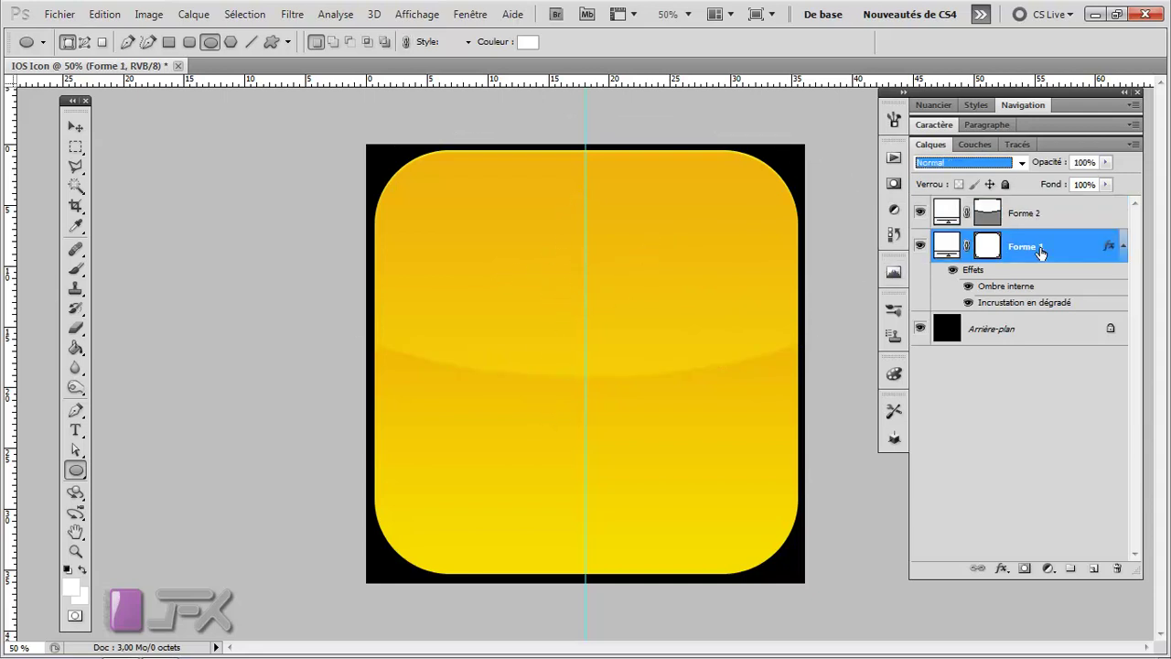
pyautogui.click(1022, 223)
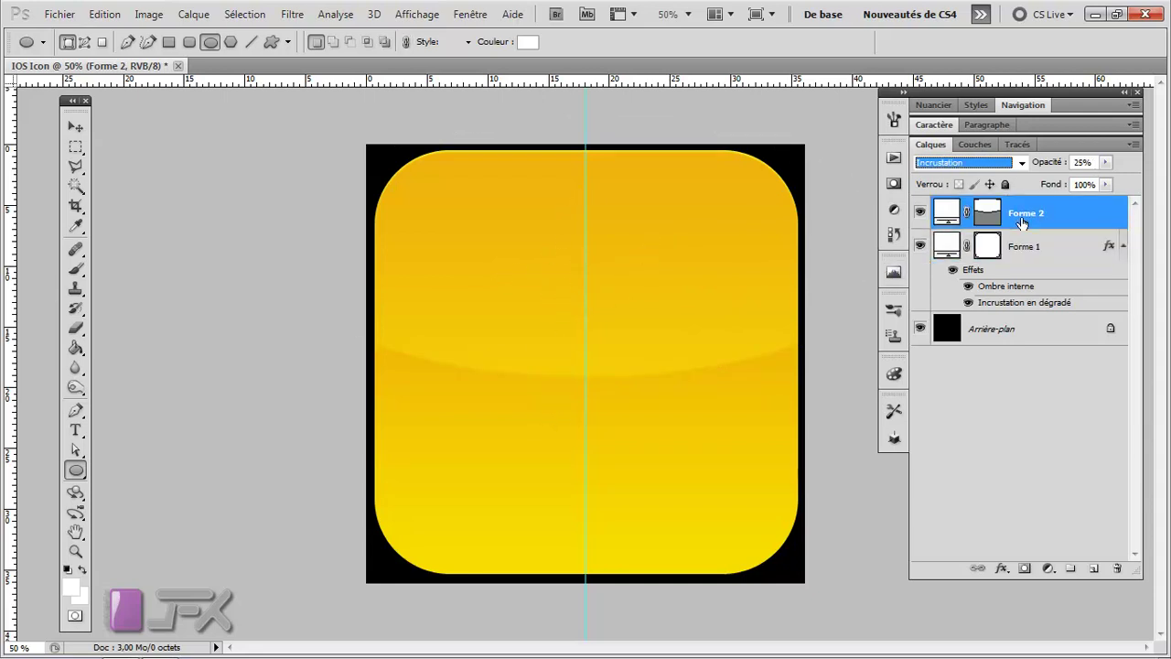
pyautogui.click(1020, 251)
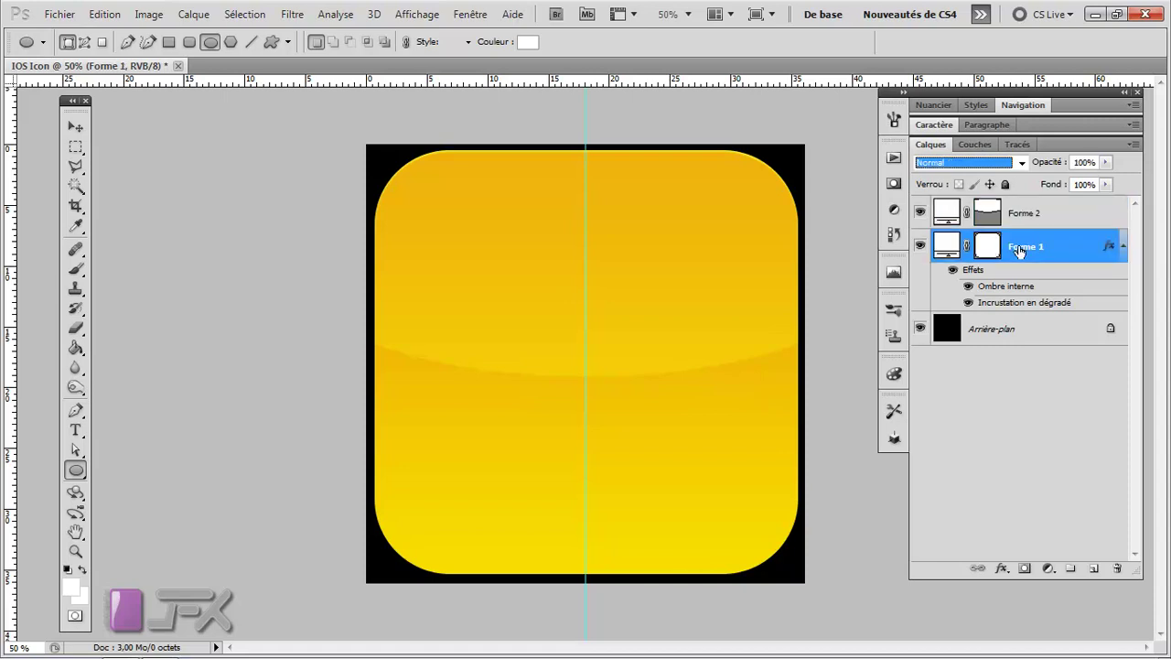
pyautogui.click(1093, 569)
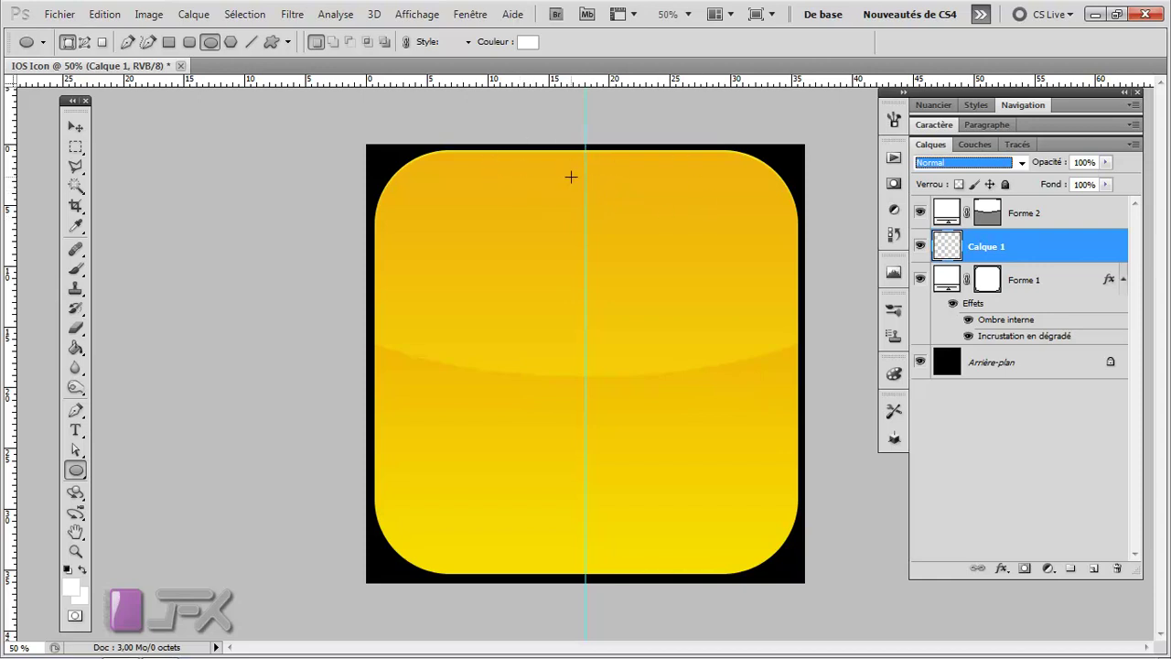
# Step: Set Calque 1 to Fondu blend mode and the brush size to 1000 px, then zoom out
pyautogui.click(76, 271)
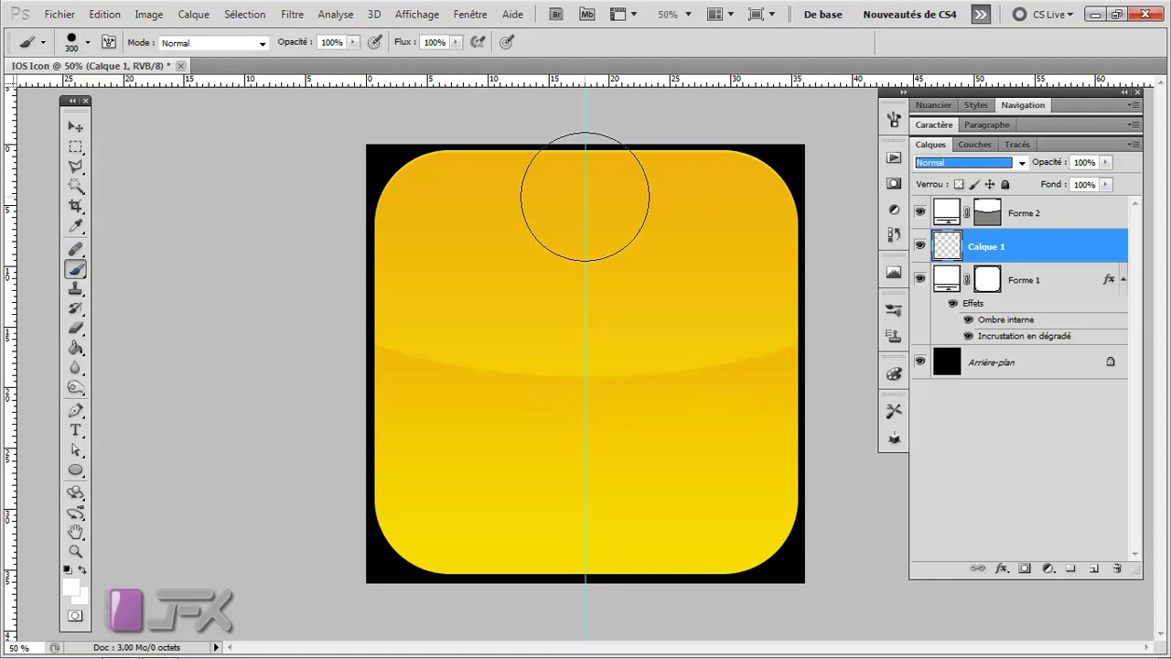
pyautogui.press('Down')
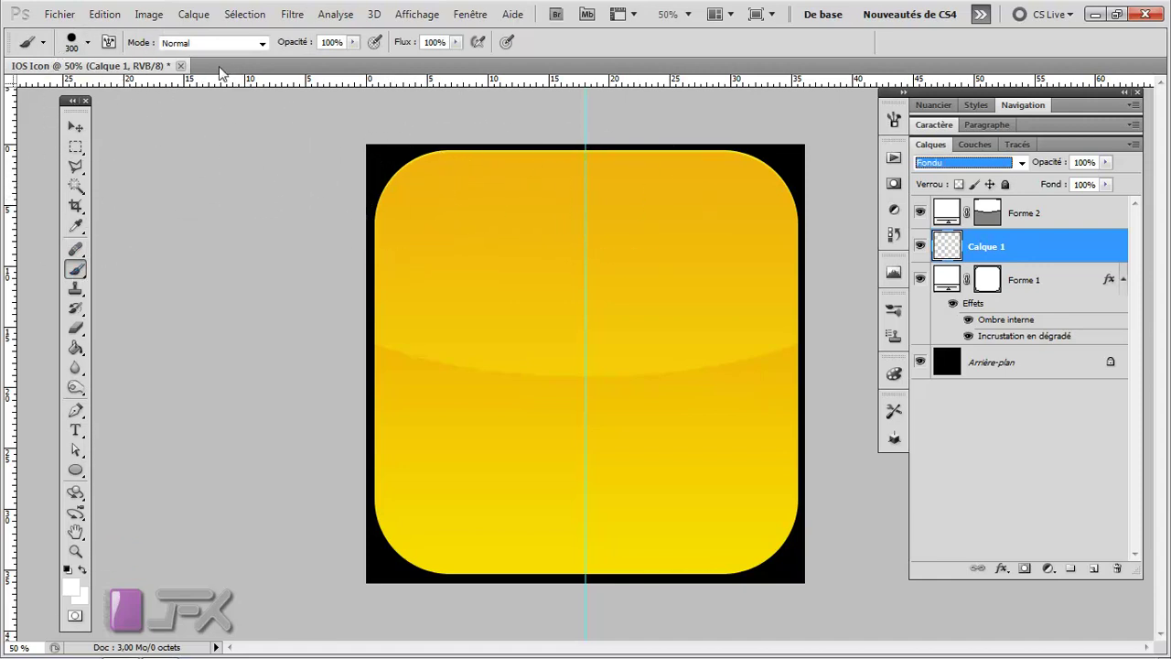
pyautogui.rightClick(548, 211)
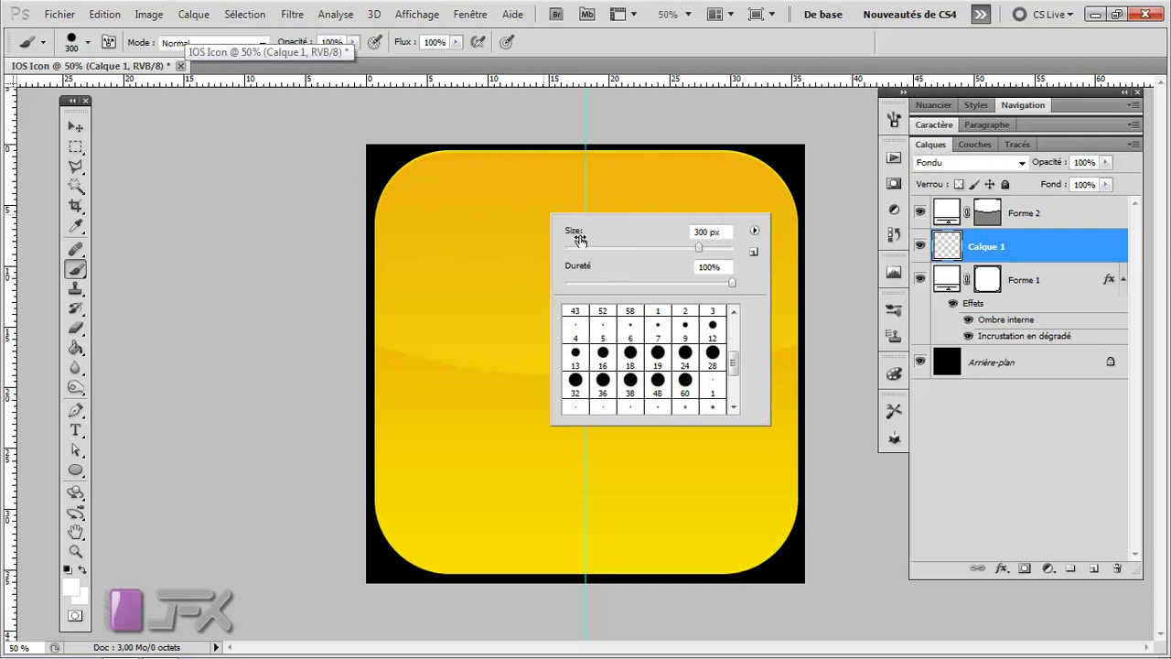
pyautogui.doubleClick(708, 232)
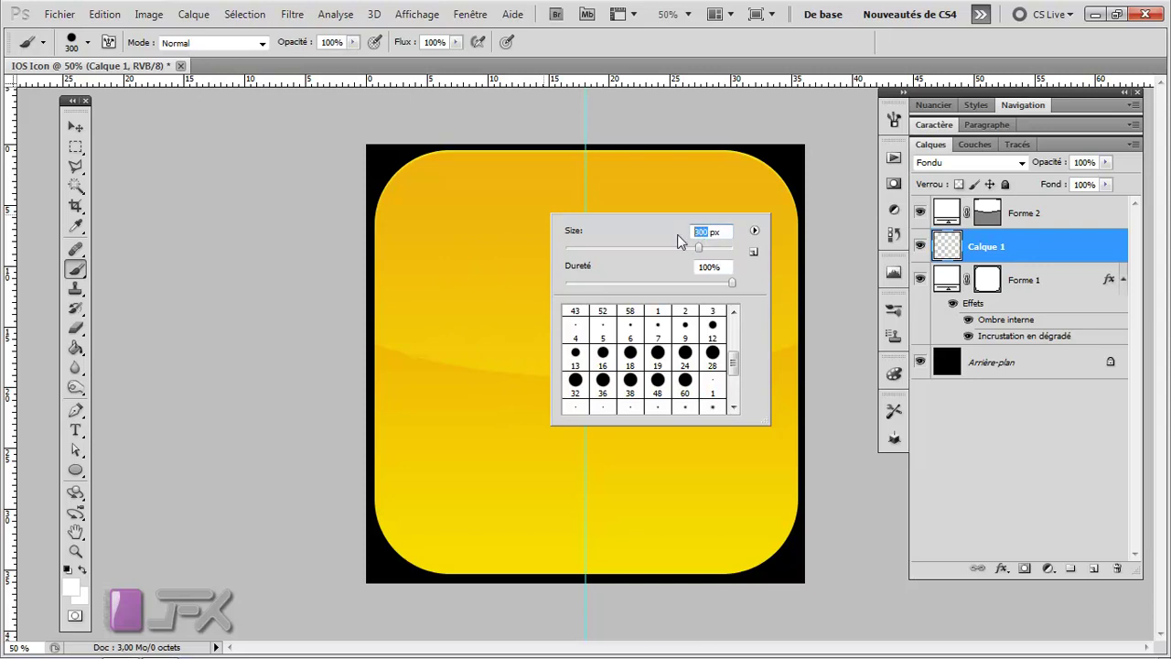
pyautogui.write('1000')
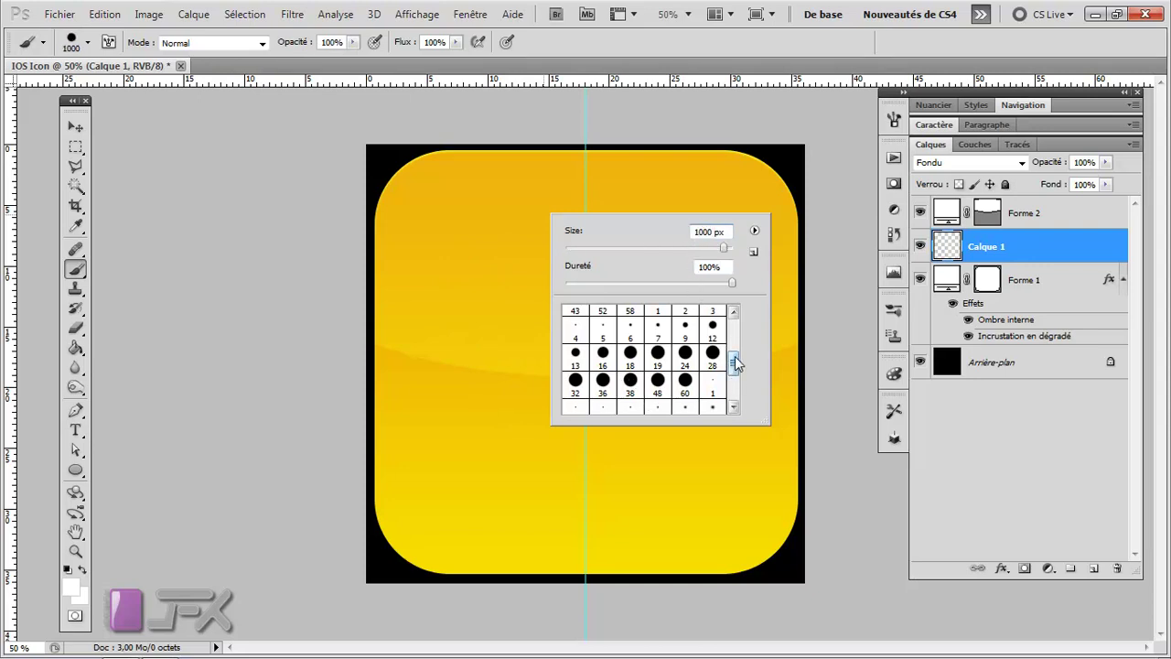
pyautogui.moveTo(735, 363)
pyautogui.mouseDown()
pyautogui.moveTo(737, 334)
pyautogui.moveTo(735, 365)
pyautogui.mouseUp()
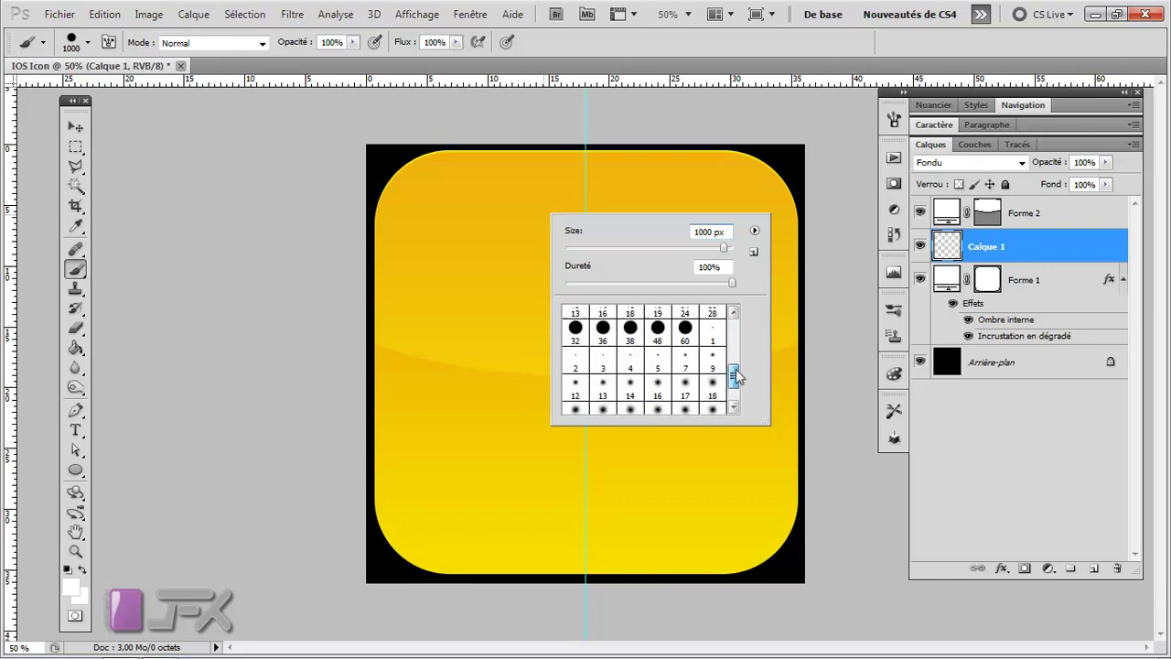
pyautogui.click(938, 247)
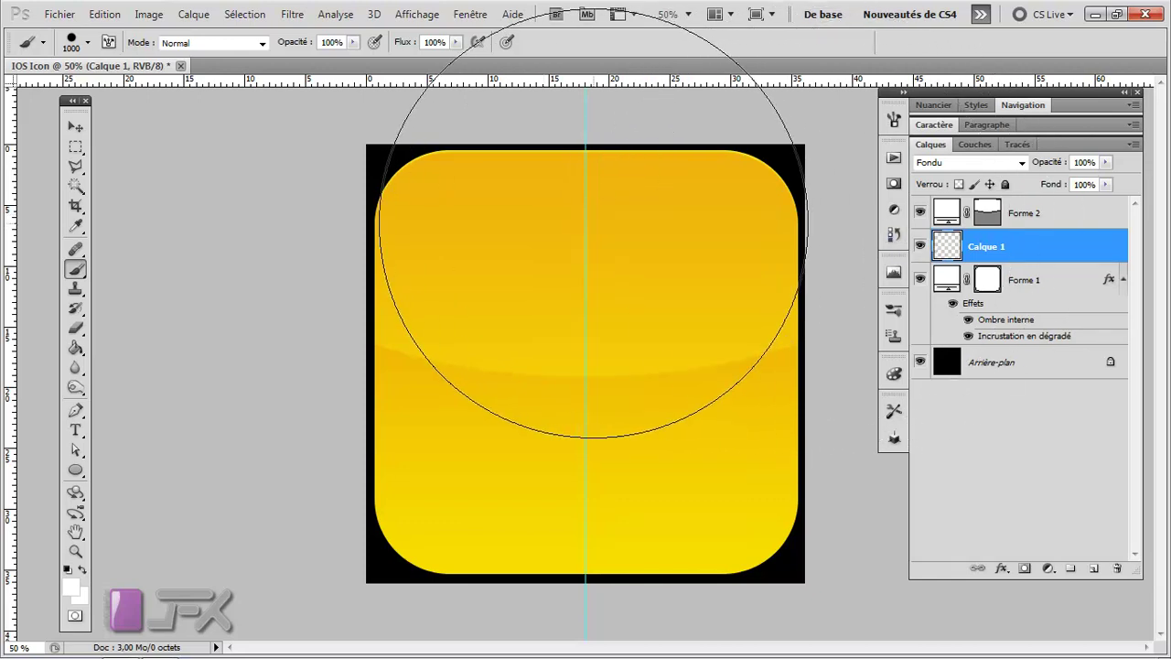
pyautogui.scroll(-2, 706, 210)
pyautogui.scroll(-1, 678, 218)
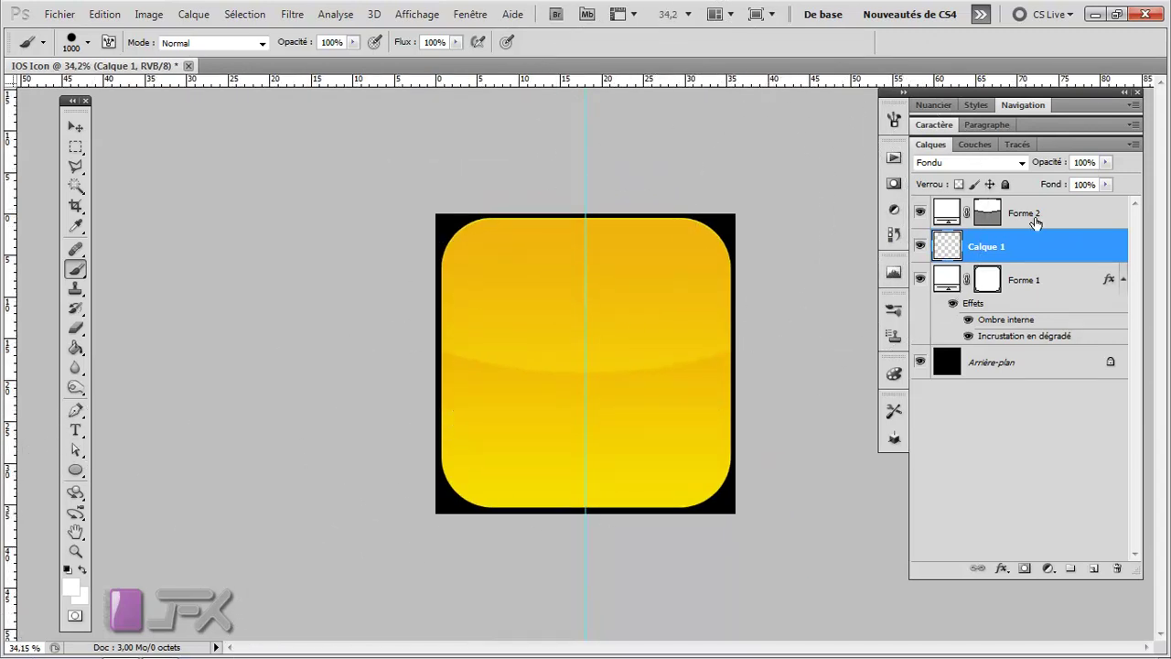
# Step: Set Calque 1 to Incrustation blend mode at 77% opacity
pyautogui.click(1023, 162)
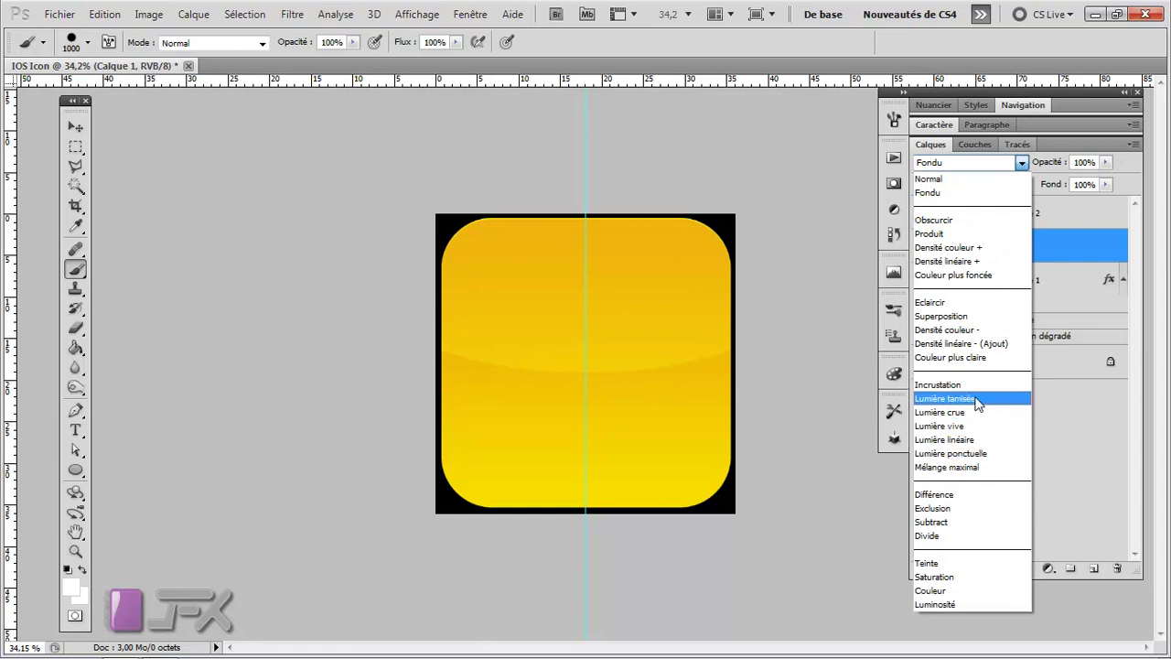
pyautogui.click(939, 384)
pyautogui.moveTo(1049, 163); pyautogui.dragTo(1031, 172)
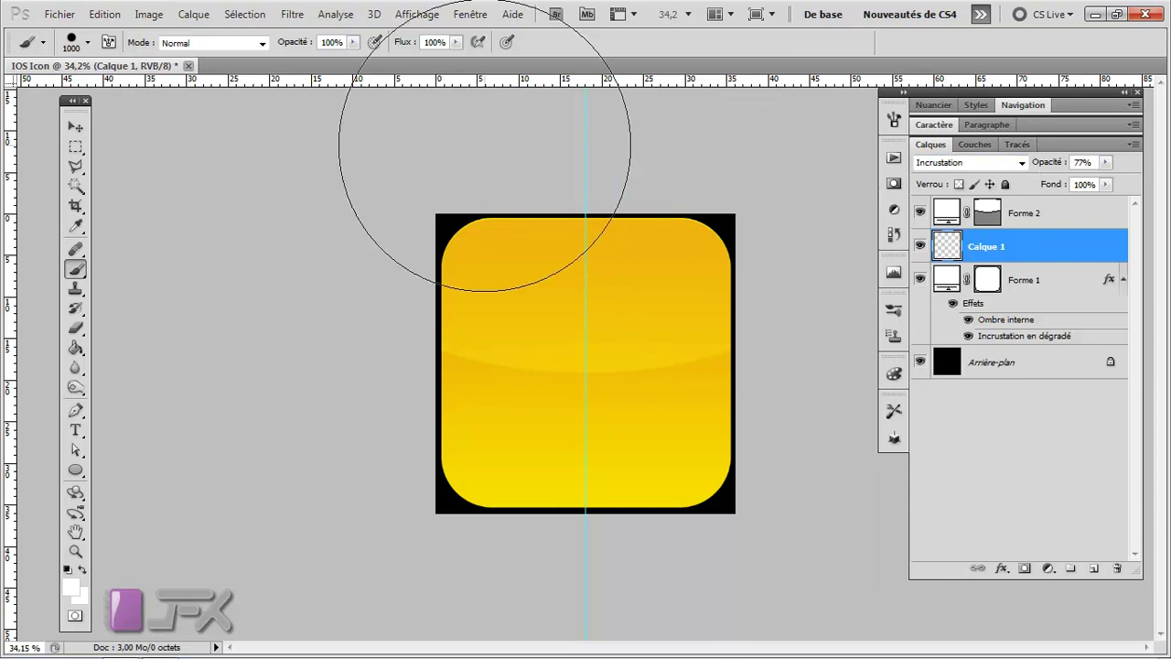
pyautogui.scroll(-1, 512, 188)
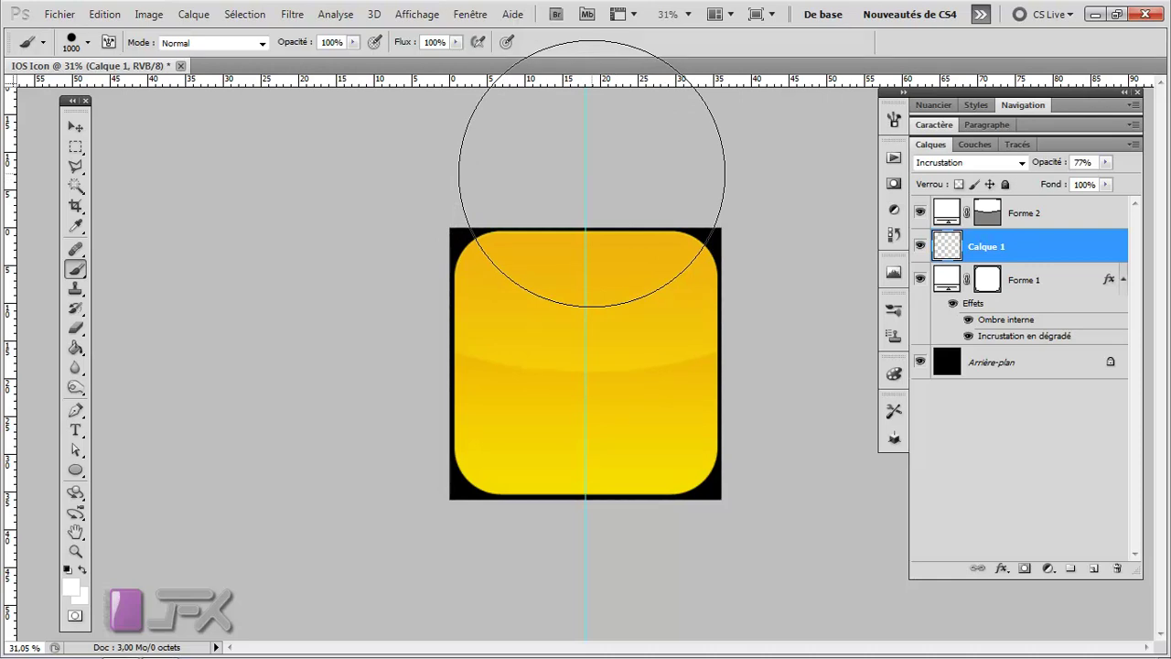
# Step: Pick the soft round 500 px brush preset and resize it to 1000 px with 0% hardness
pyautogui.click(88, 43)
pyautogui.moveTo(194, 206); pyautogui.dragTo(195, 184)
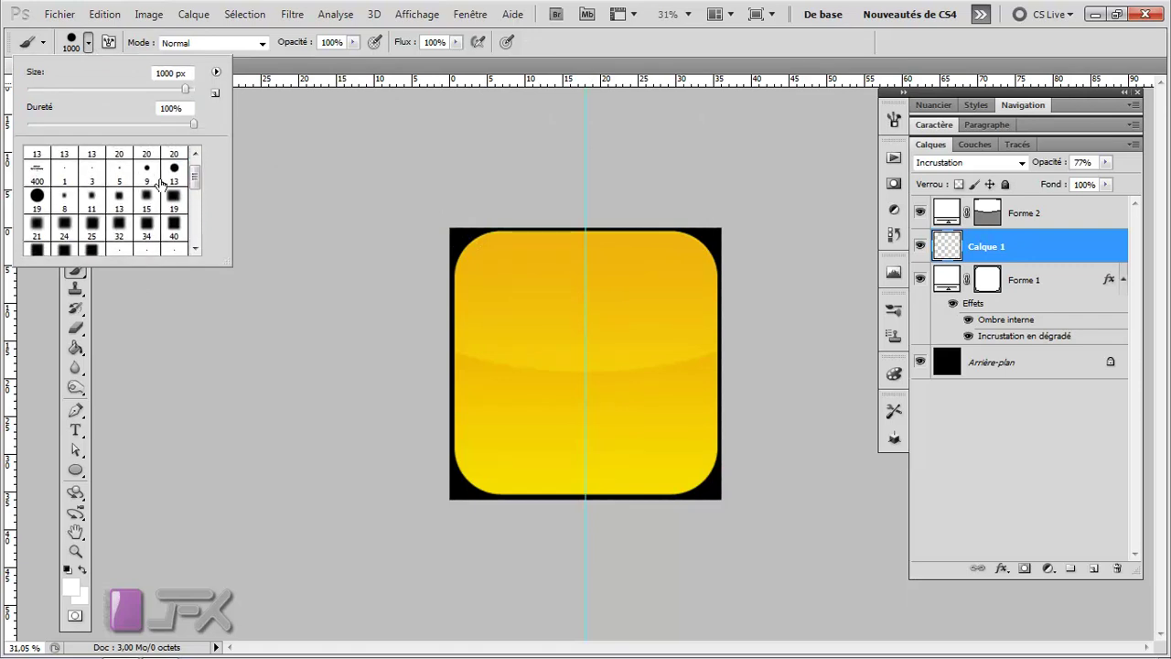
pyautogui.click(91, 198)
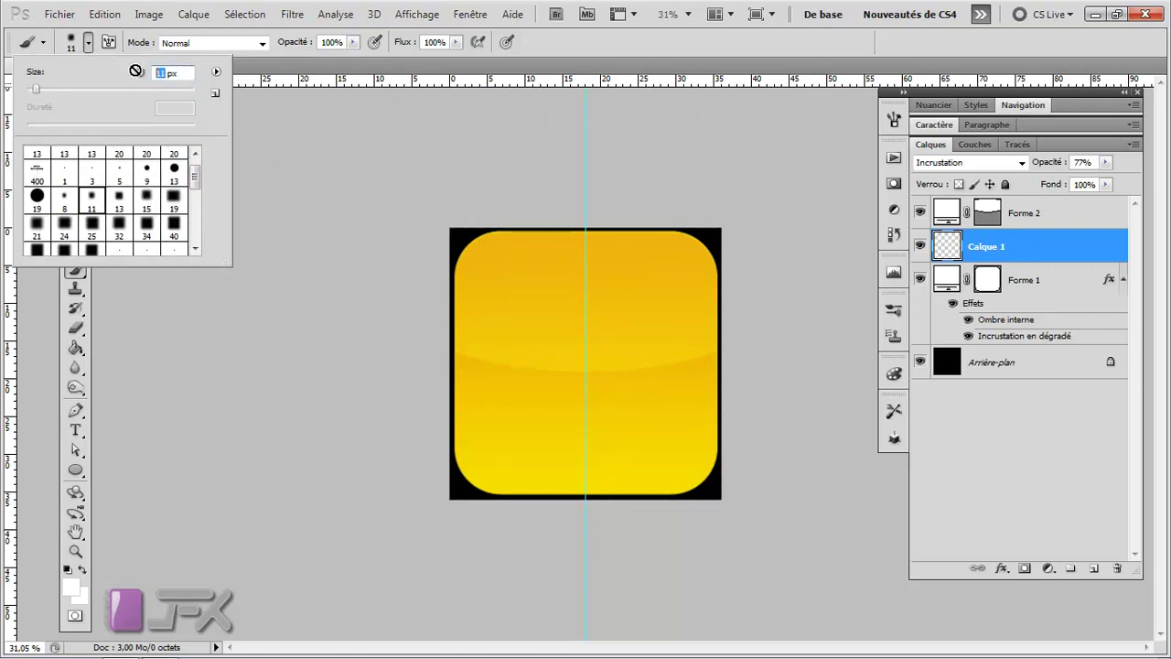
pyautogui.click(142, 72)
pyautogui.write('1000')
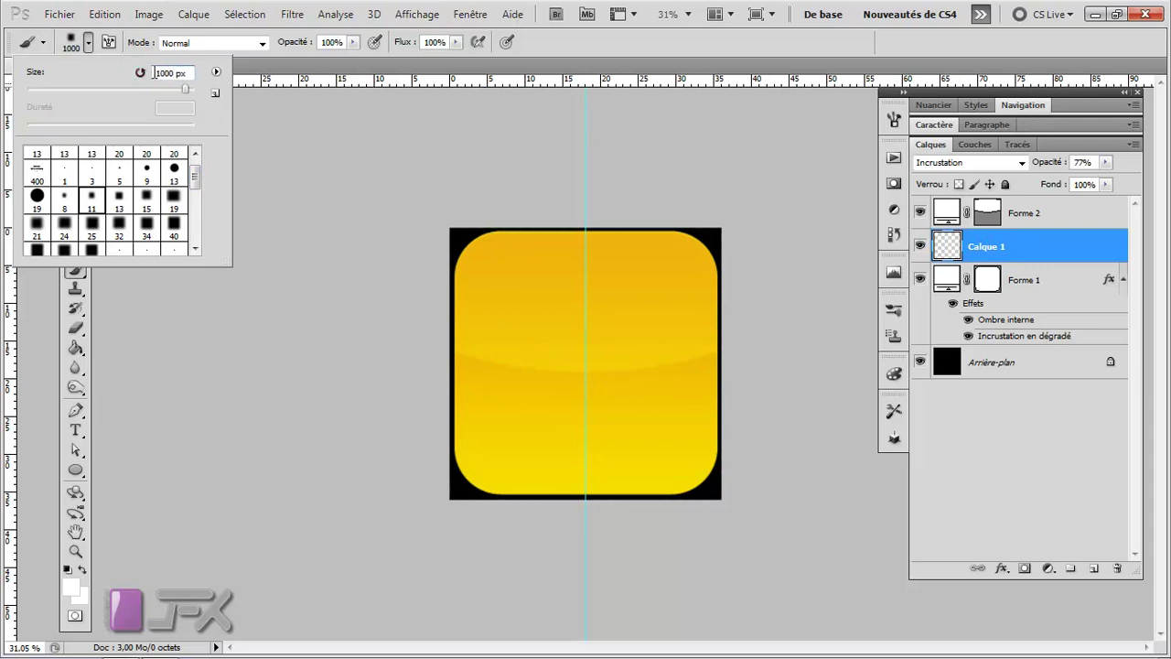
pyautogui.doubleClick(153, 72)
pyautogui.press('Return')
pyautogui.moveTo(192, 174); pyautogui.dragTo(194, 226)
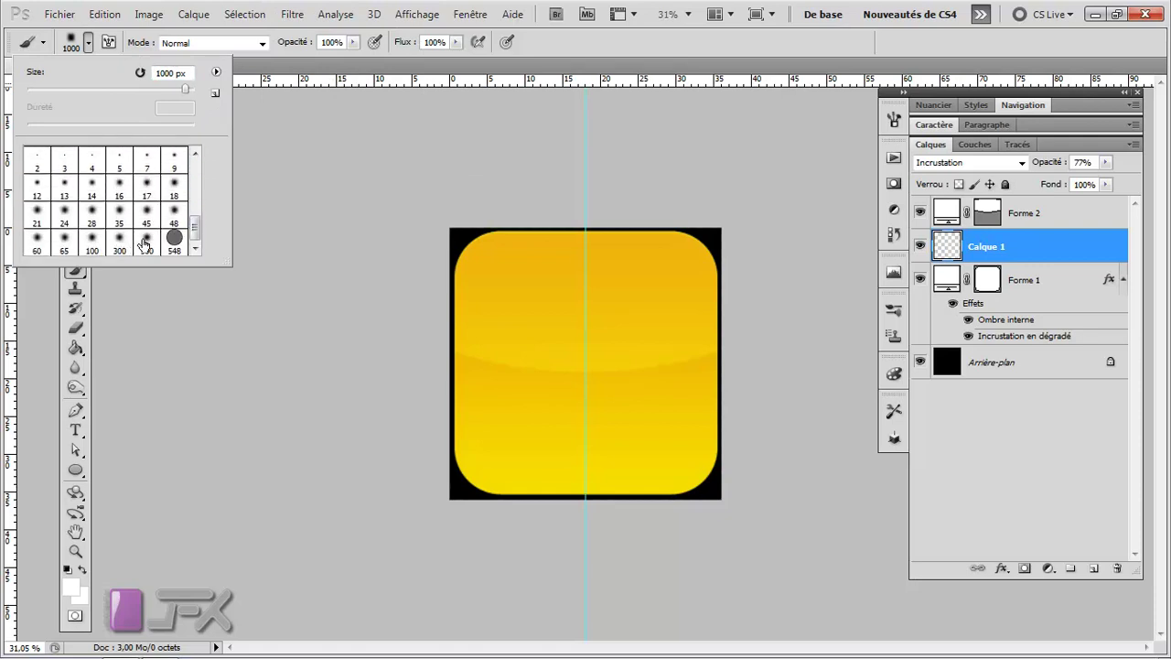
pyautogui.click(146, 239)
pyautogui.press('BackSpace')
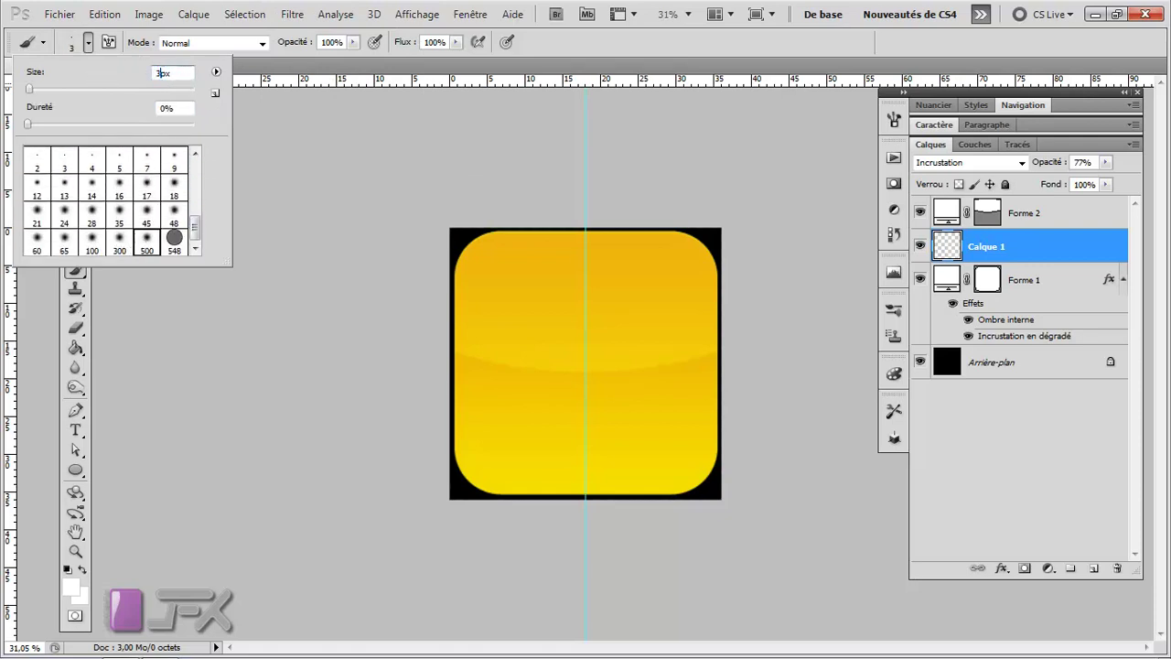
pyautogui.write('1000')
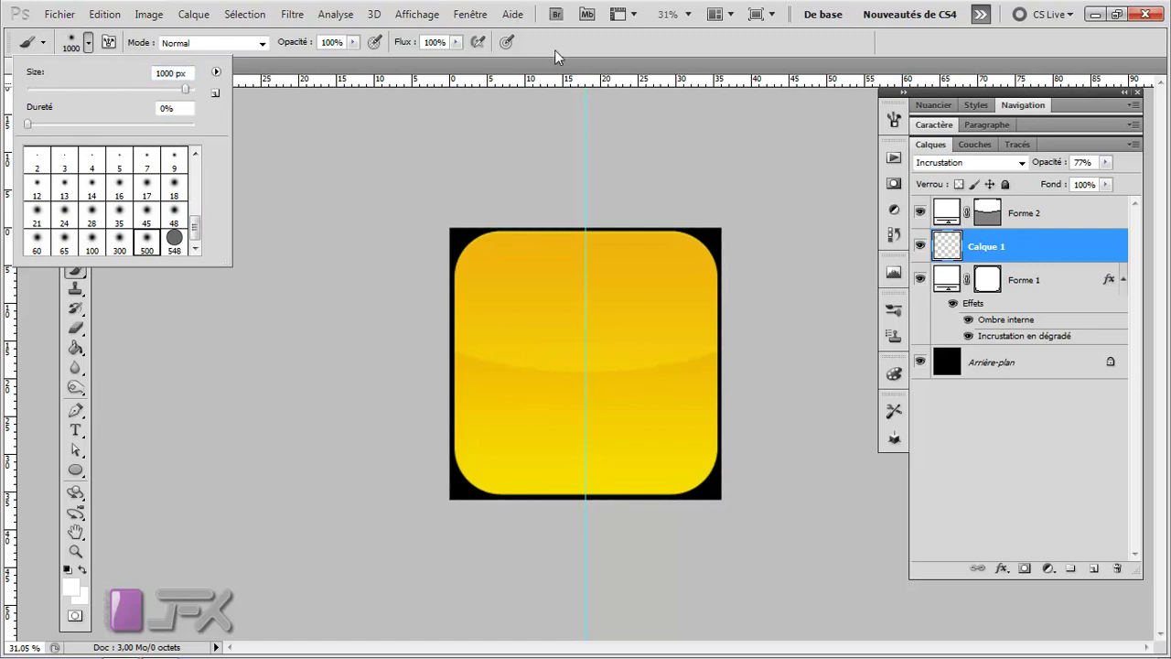
pyautogui.press('Return')
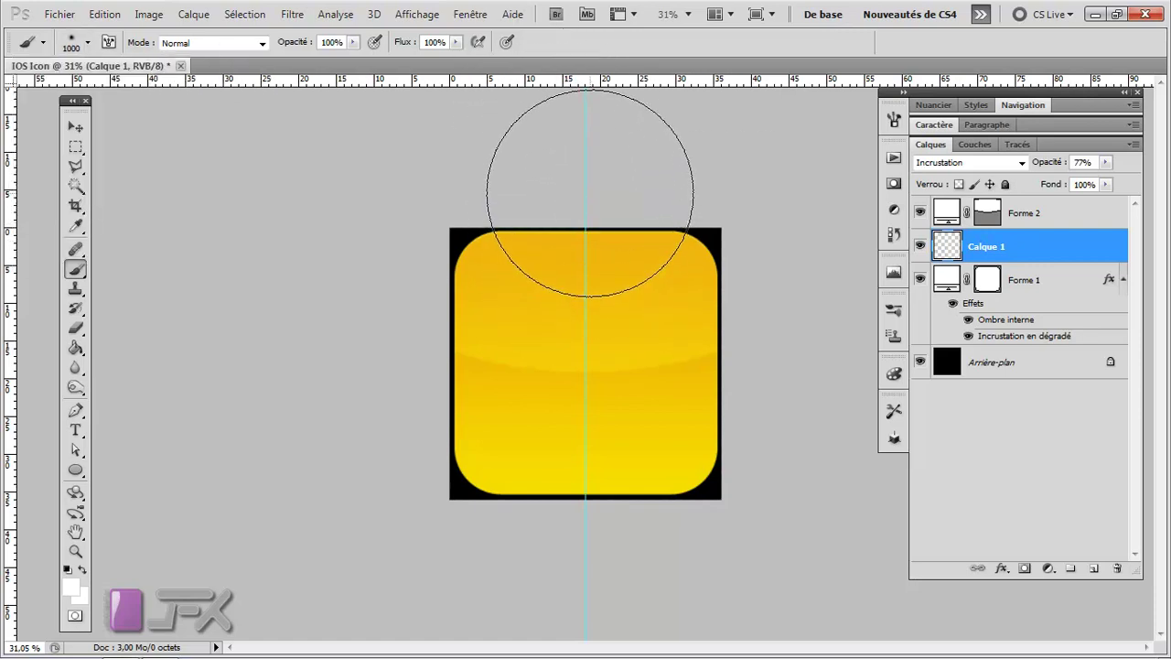
# Step: Dab a soft white glow over the icon's top on Calque 1, then select Forme 1
pyautogui.click(587, 199)
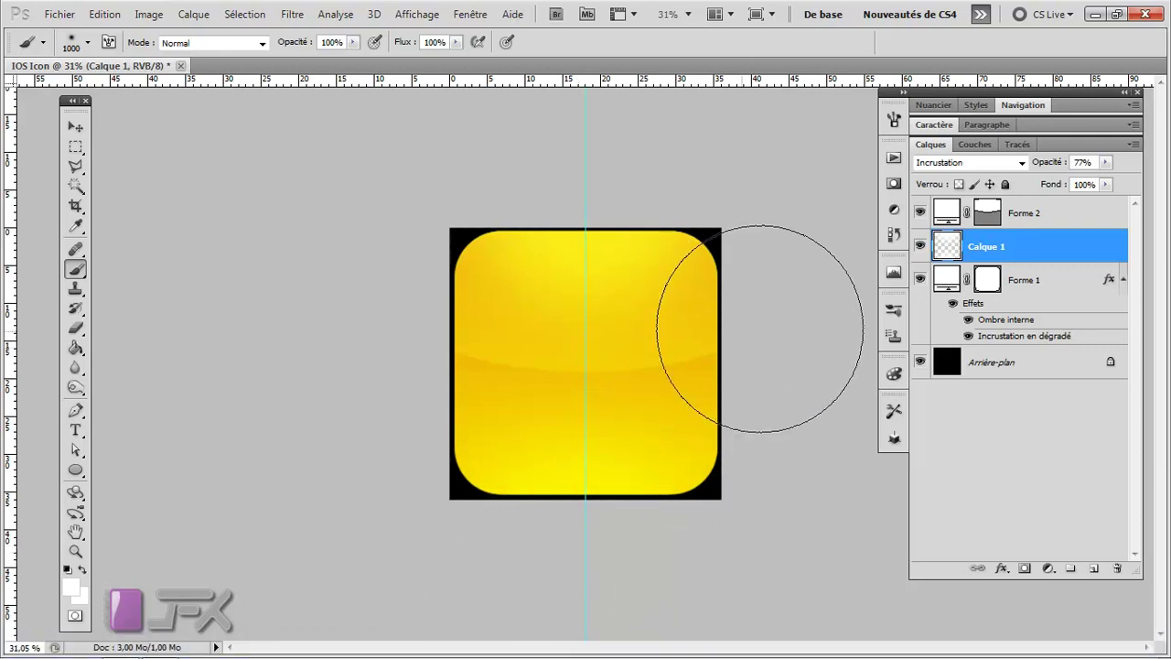
pyautogui.scroll(1, 723, 305)
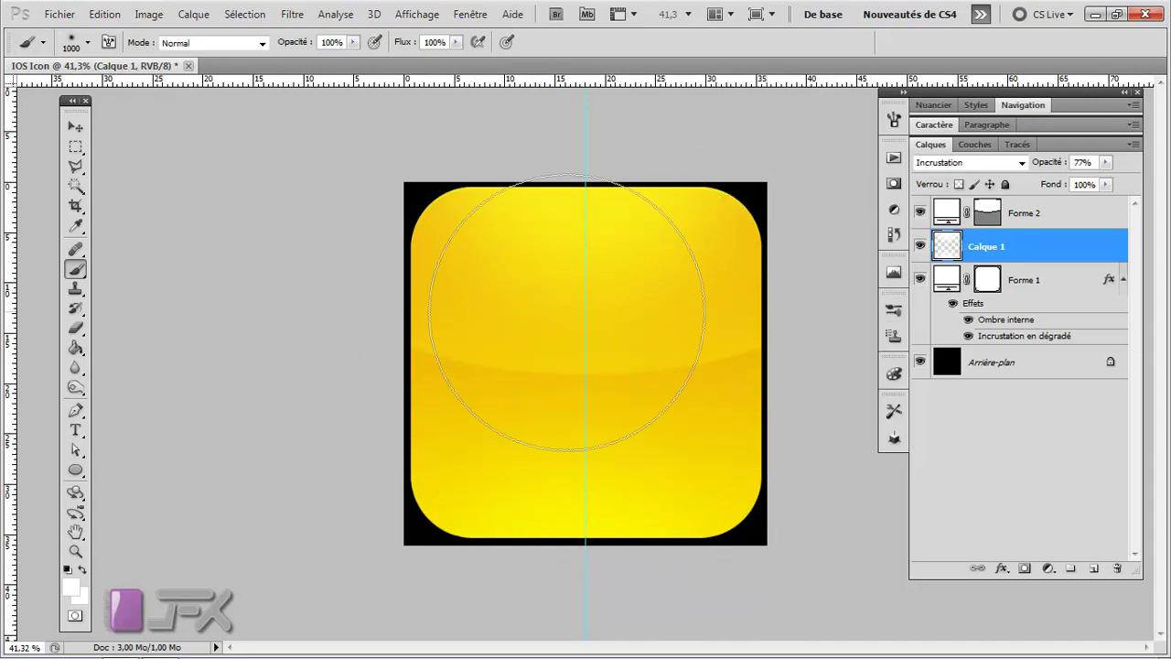
pyautogui.click(1018, 289)
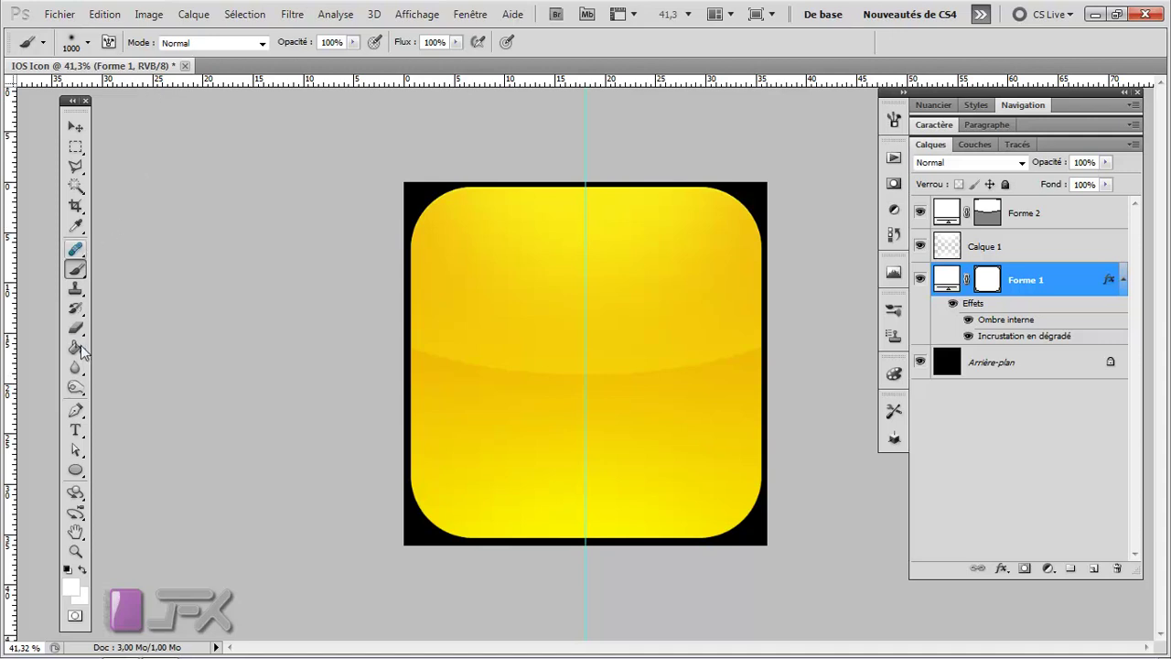
# Step: Draw a wide white ellipse, Forme 3, across the icon's middle at Normal blend, 100% opacity
pyautogui.click(76, 470)
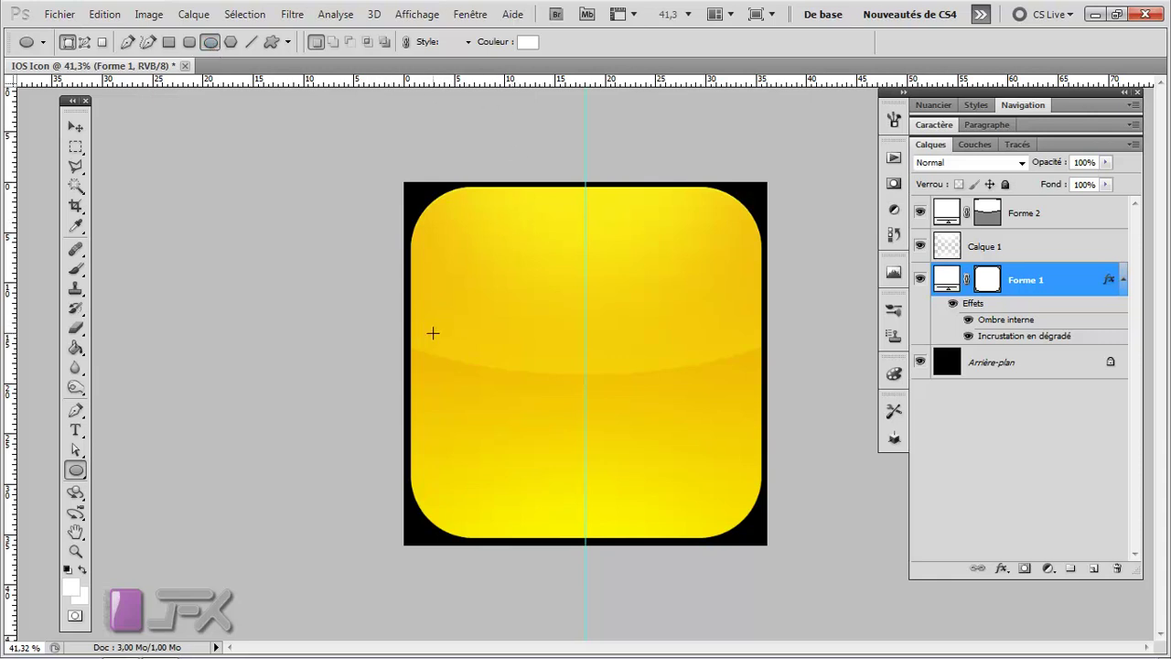
pyautogui.moveTo(435, 318)
pyautogui.mouseDown()
pyautogui.moveTo(748, 417)
pyautogui.moveTo(742, 433)
pyautogui.mouseUp()
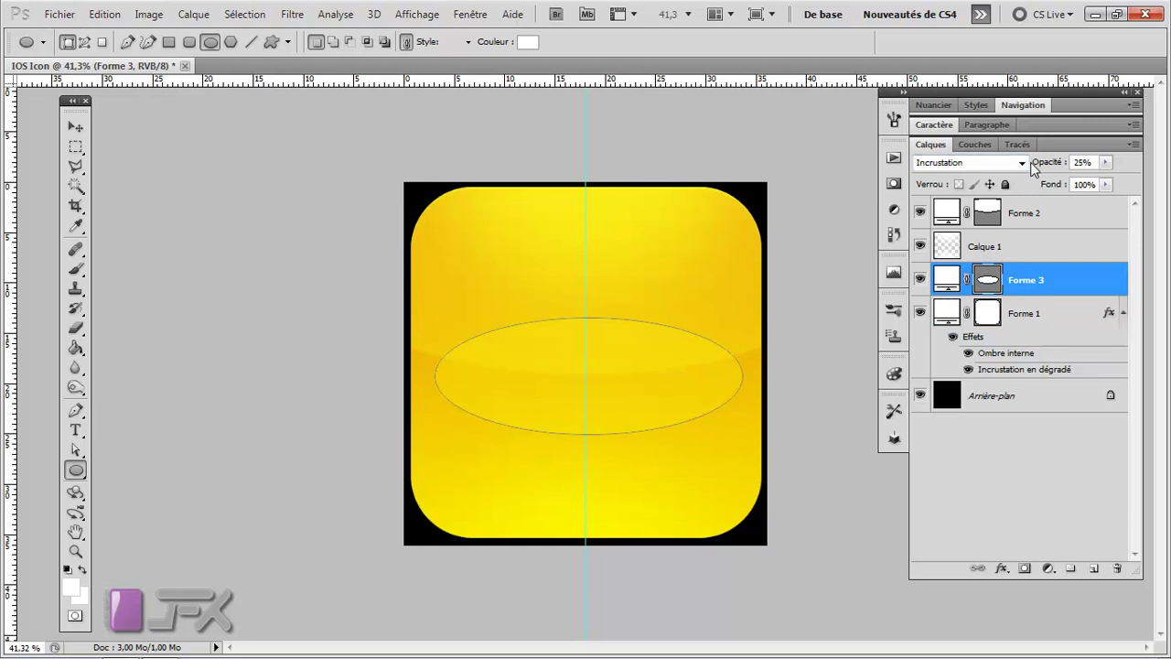
pyautogui.click(1014, 163)
pyautogui.click(977, 180)
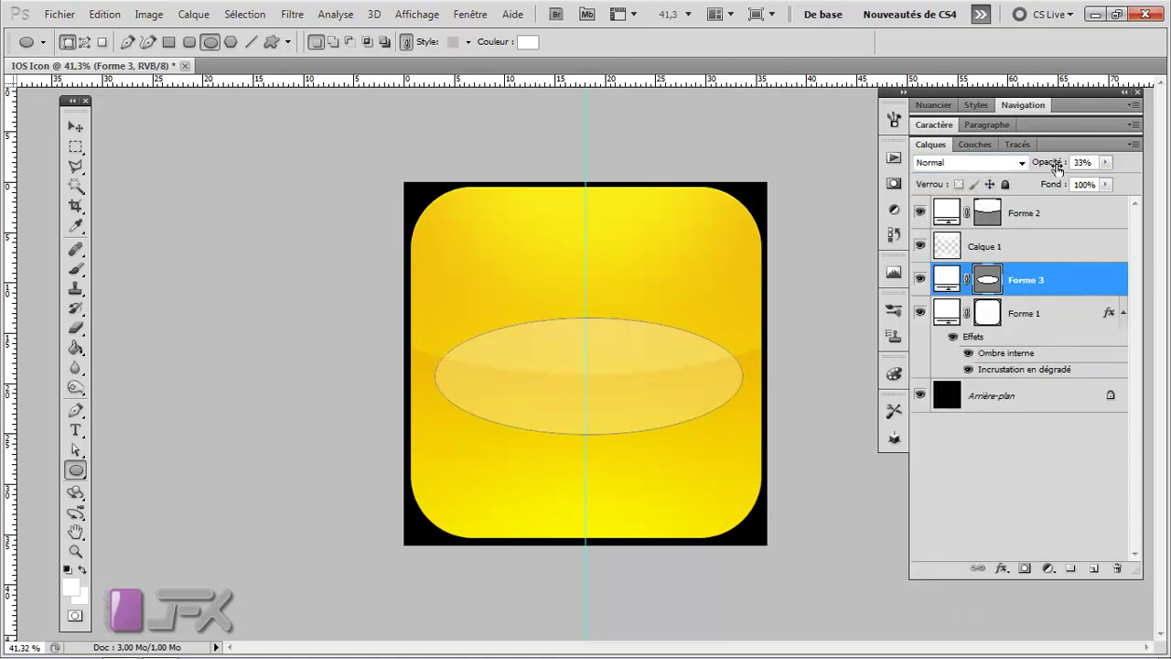
pyautogui.moveTo(1054, 162); pyautogui.dragTo(1168, 166)
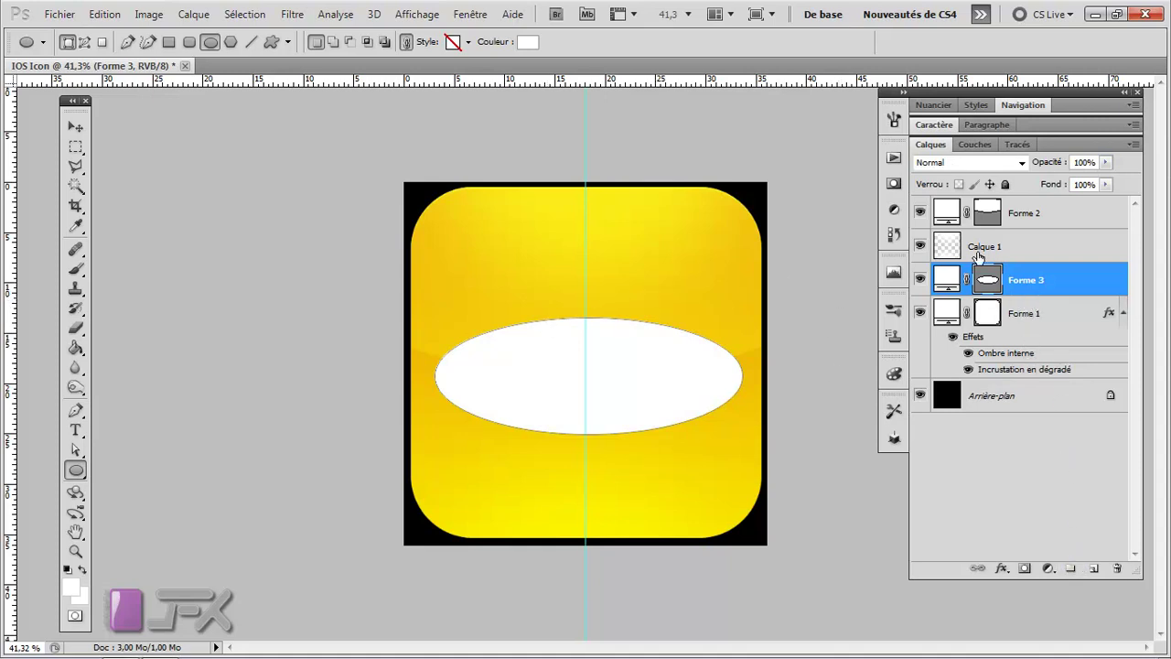
# Step: Rasterize the Forme 3 ellipse layer
pyautogui.rightClick(1057, 282)
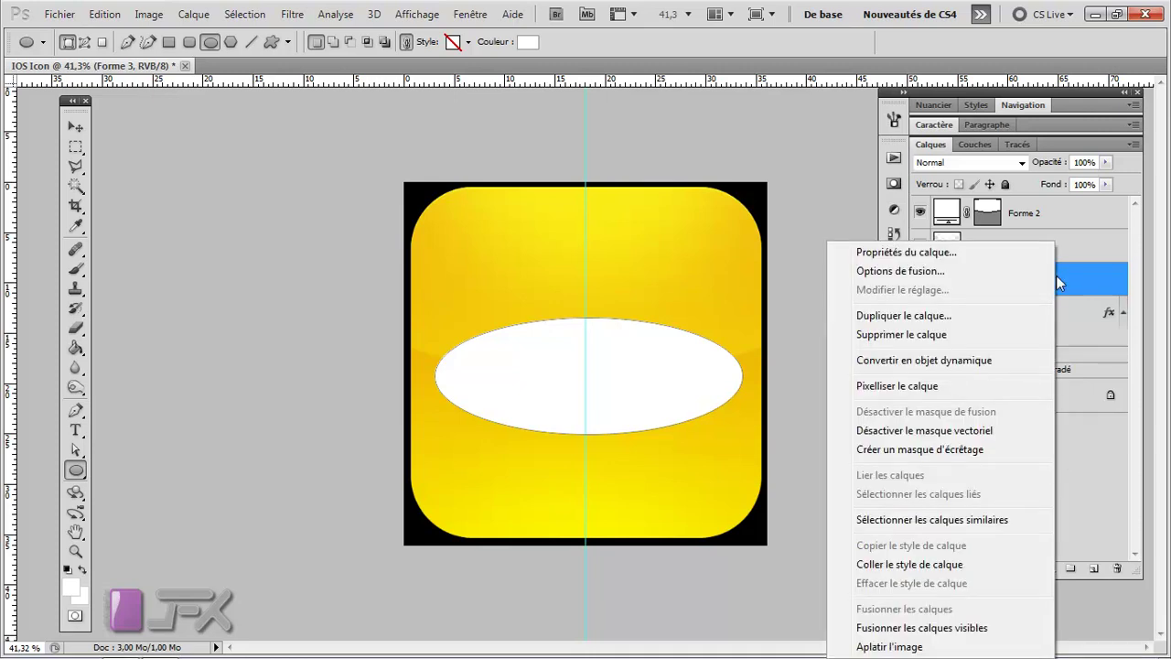
pyautogui.rightClick(1070, 276)
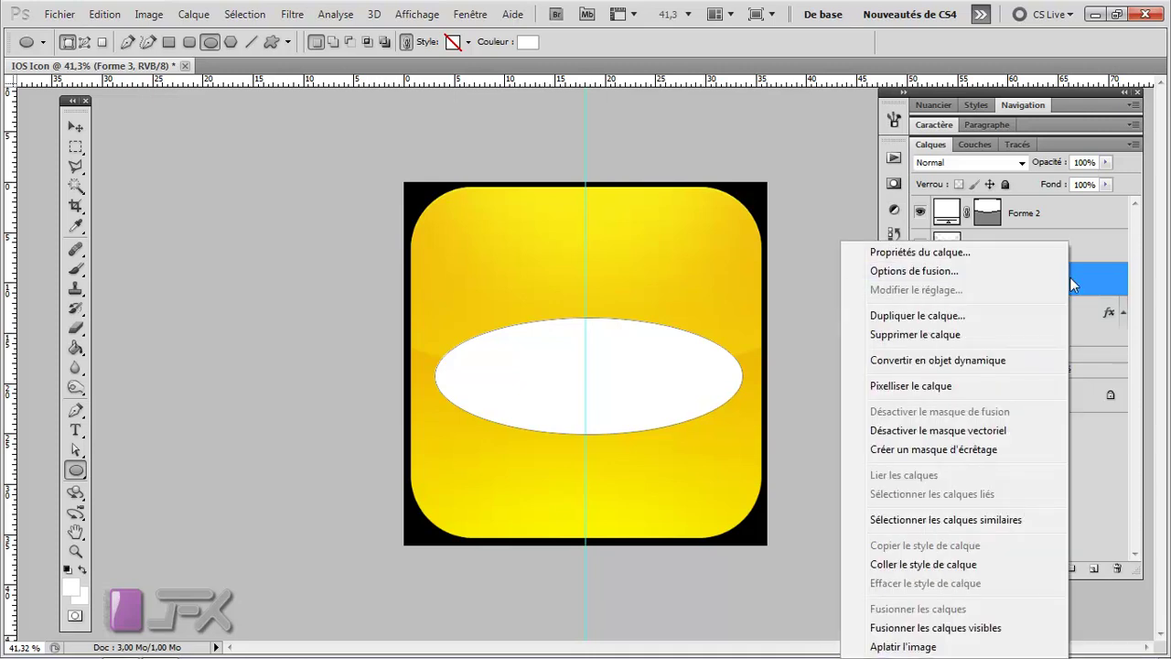
pyautogui.click(915, 386)
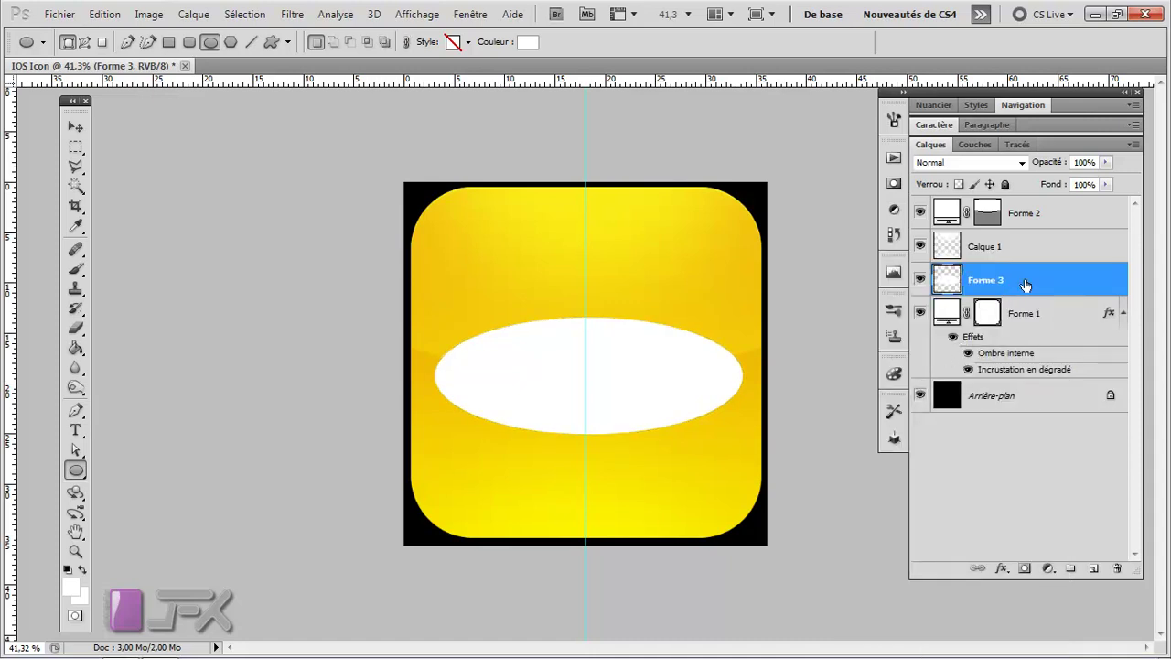
# Step: Set the brush to a hard round 300 px tip at 100% hardness
pyautogui.press('b')
pyautogui.rightClick(570, 307)
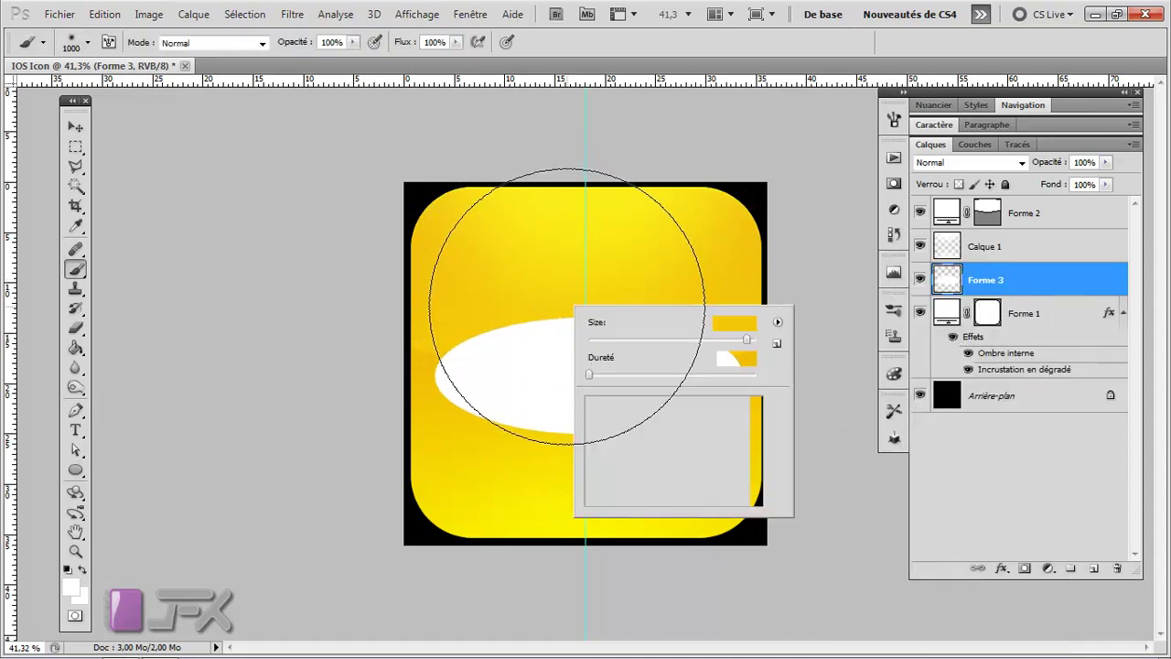
pyautogui.moveTo(757, 485); pyautogui.dragTo(758, 457)
pyautogui.click(708, 469)
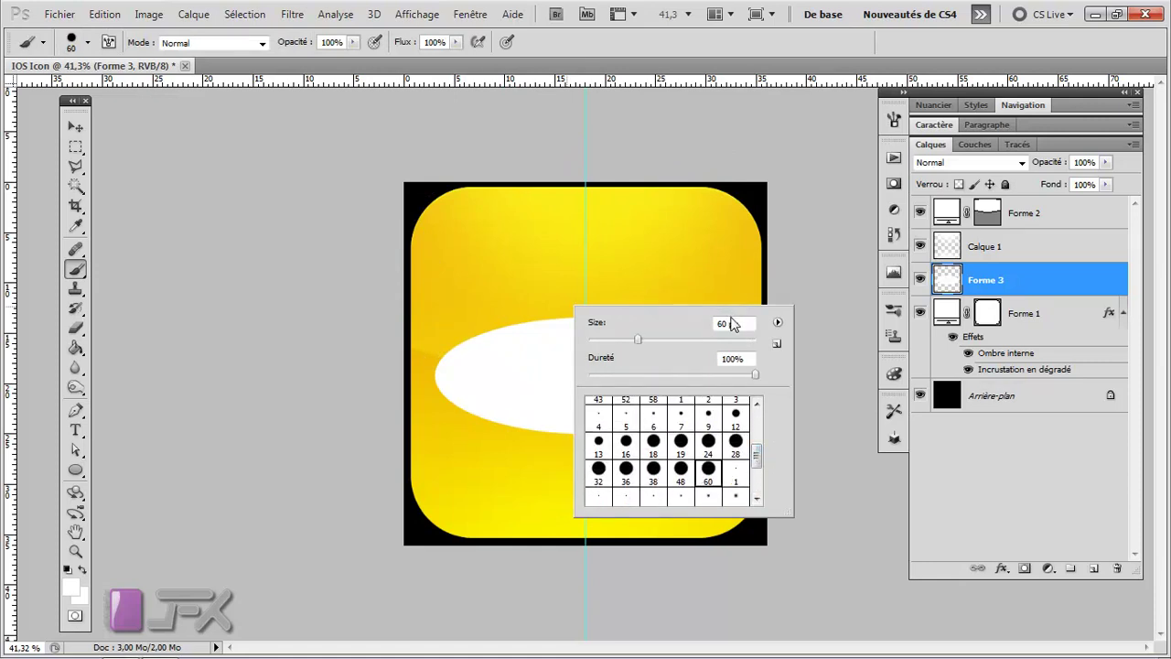
pyautogui.write('3')
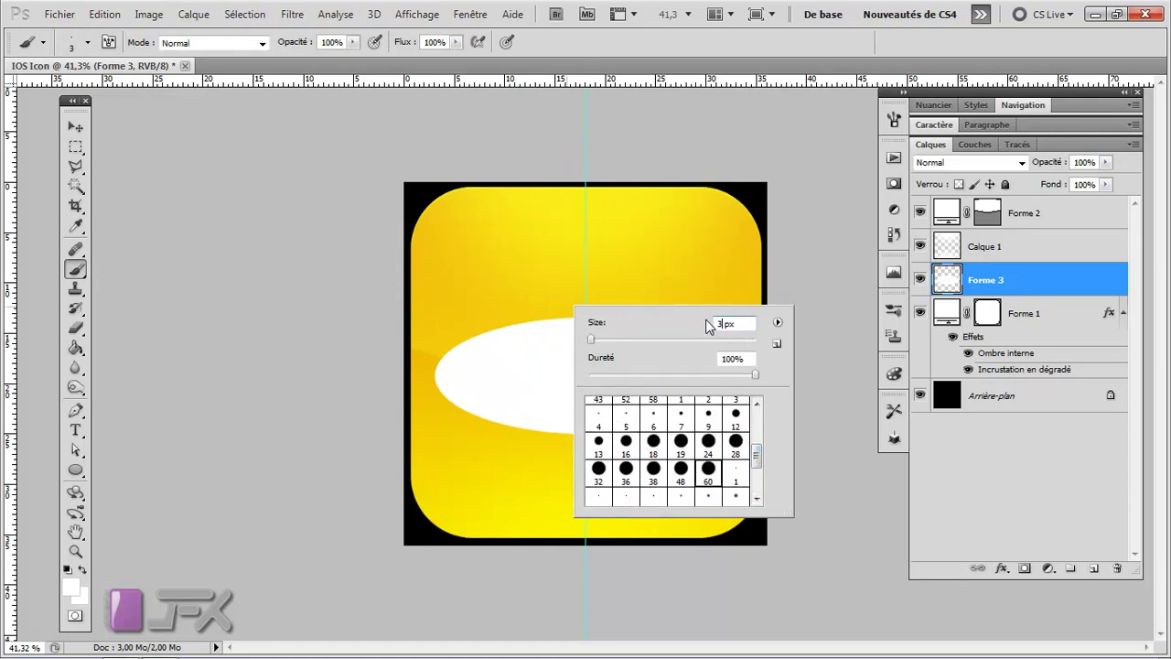
pyautogui.write('00')
pyautogui.moveTo(756, 376)
pyautogui.mouseDown()
pyautogui.moveTo(562, 389)
pyautogui.moveTo(603, 375)
pyautogui.moveTo(758, 373)
pyautogui.mouseUp()
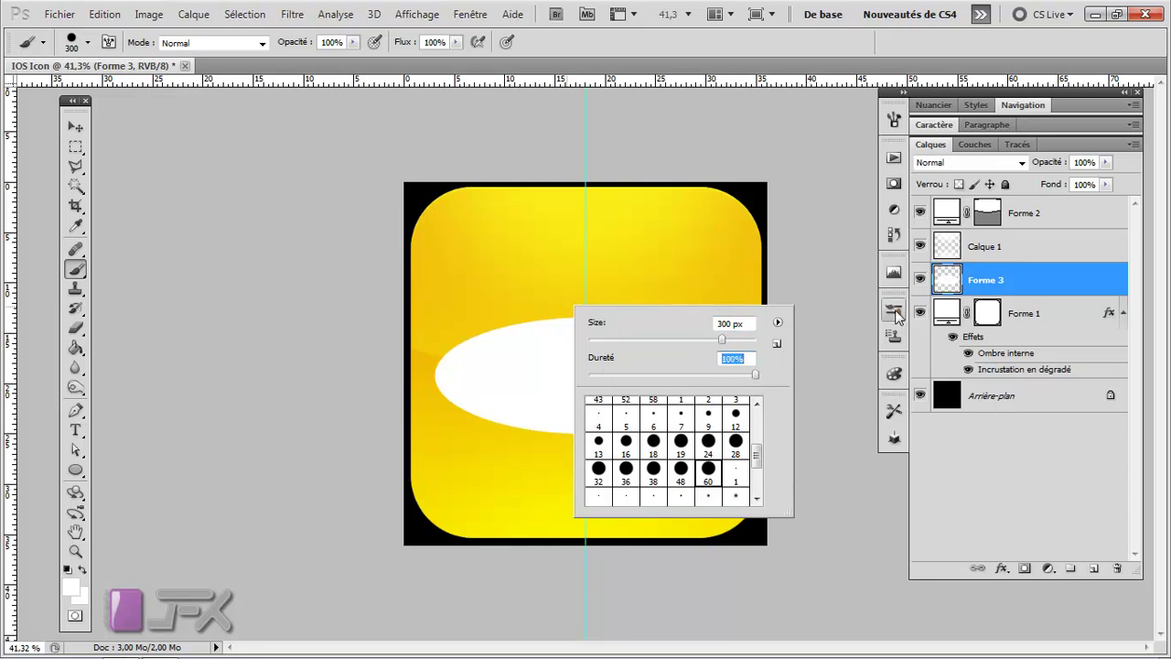
pyautogui.click(999, 280)
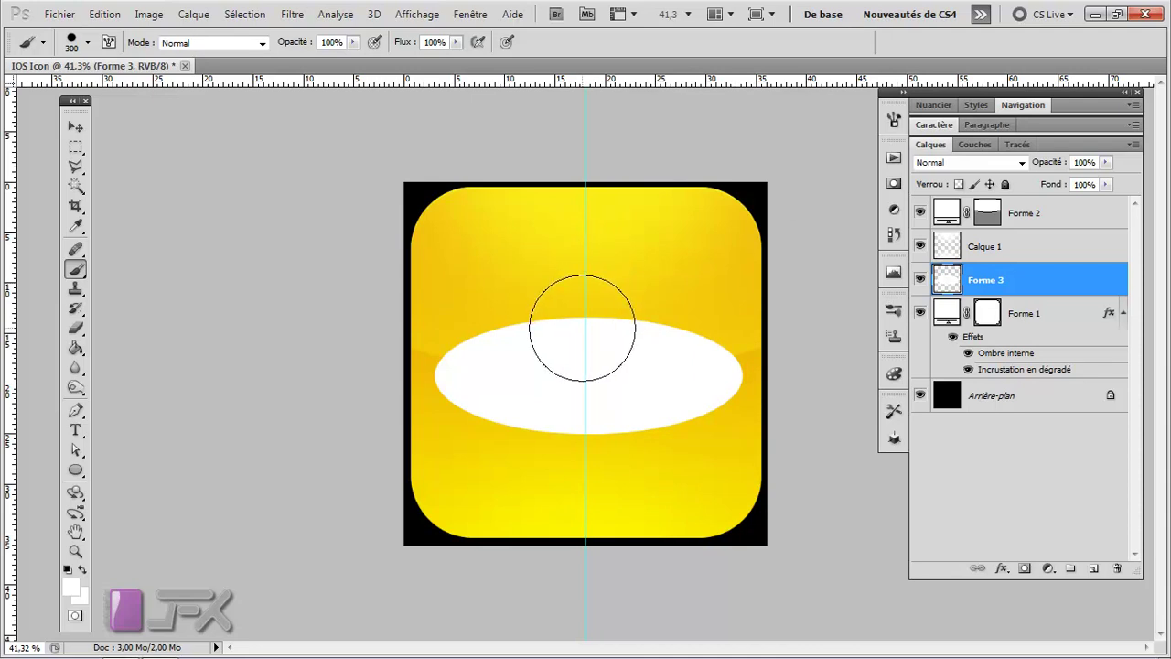
# Step: Paint round 300 px white bumps along the ellipse's top, sides and bottom to shape a cloud
pyautogui.scroll(2, 575, 283)
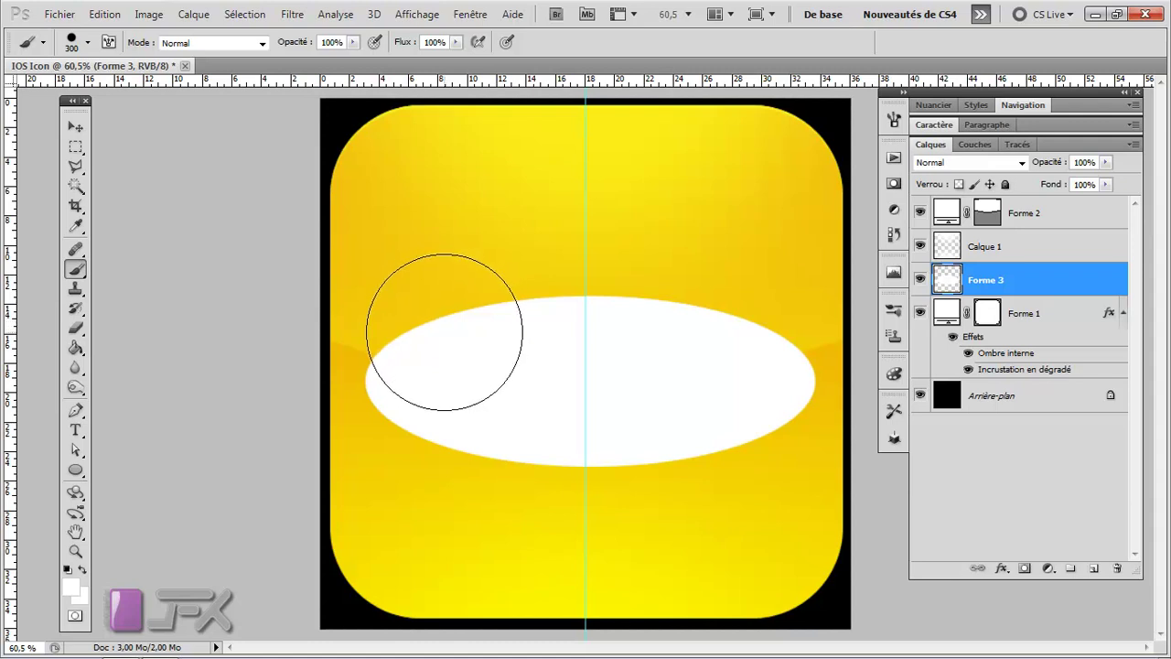
pyautogui.click(443, 332)
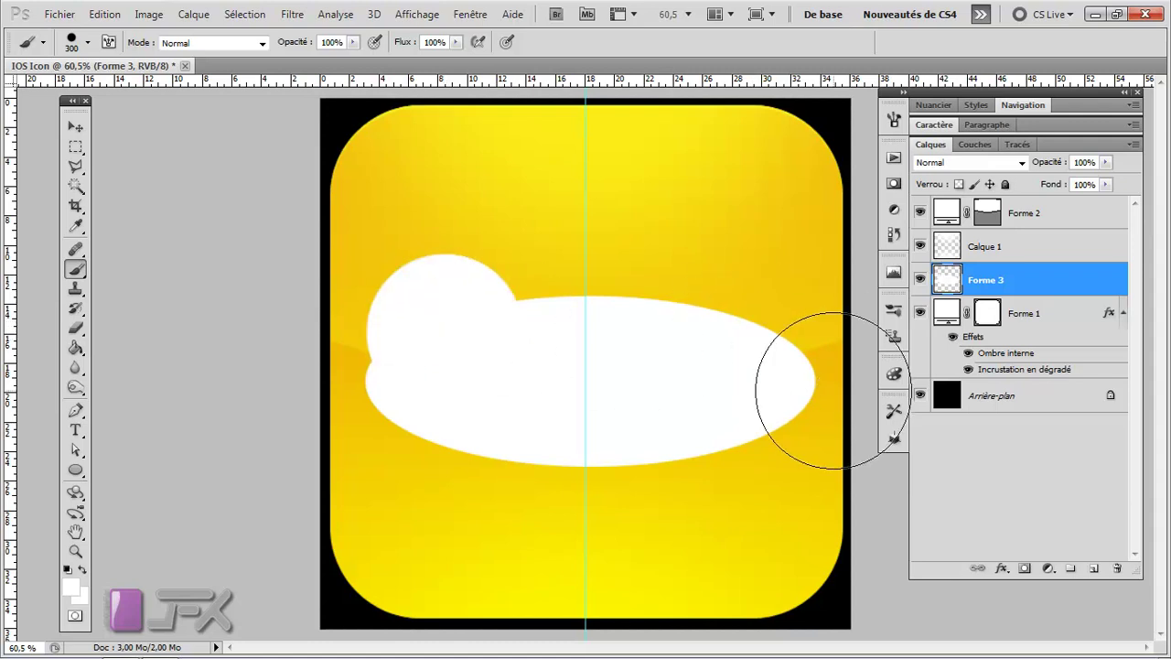
pyautogui.click(557, 335)
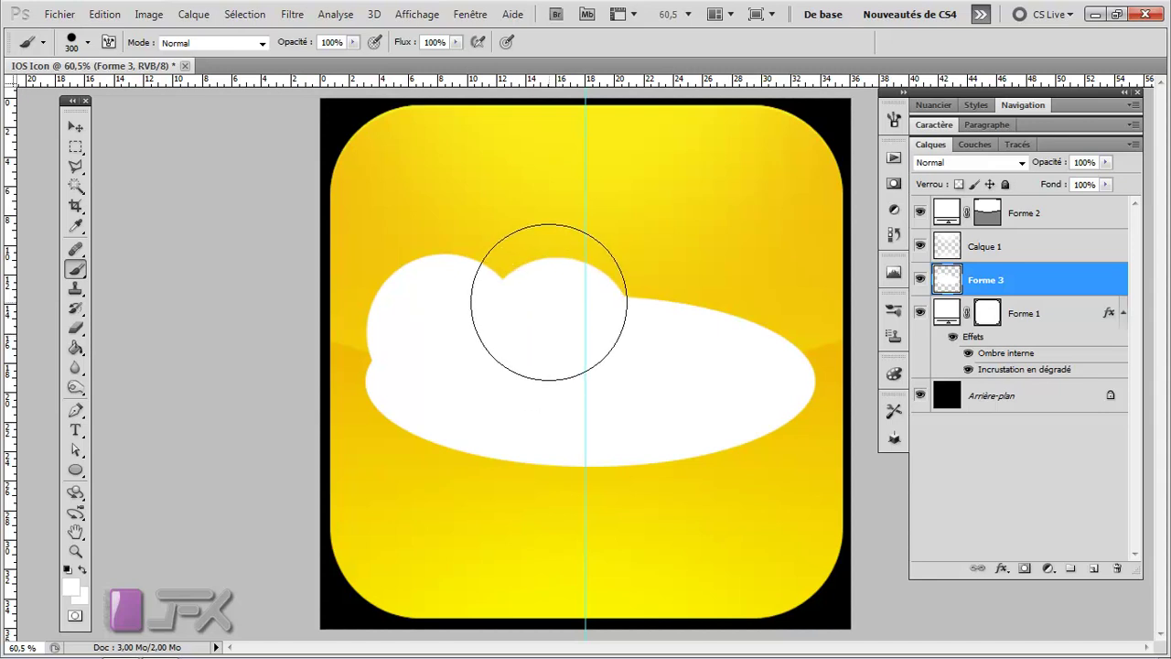
pyautogui.click(662, 249)
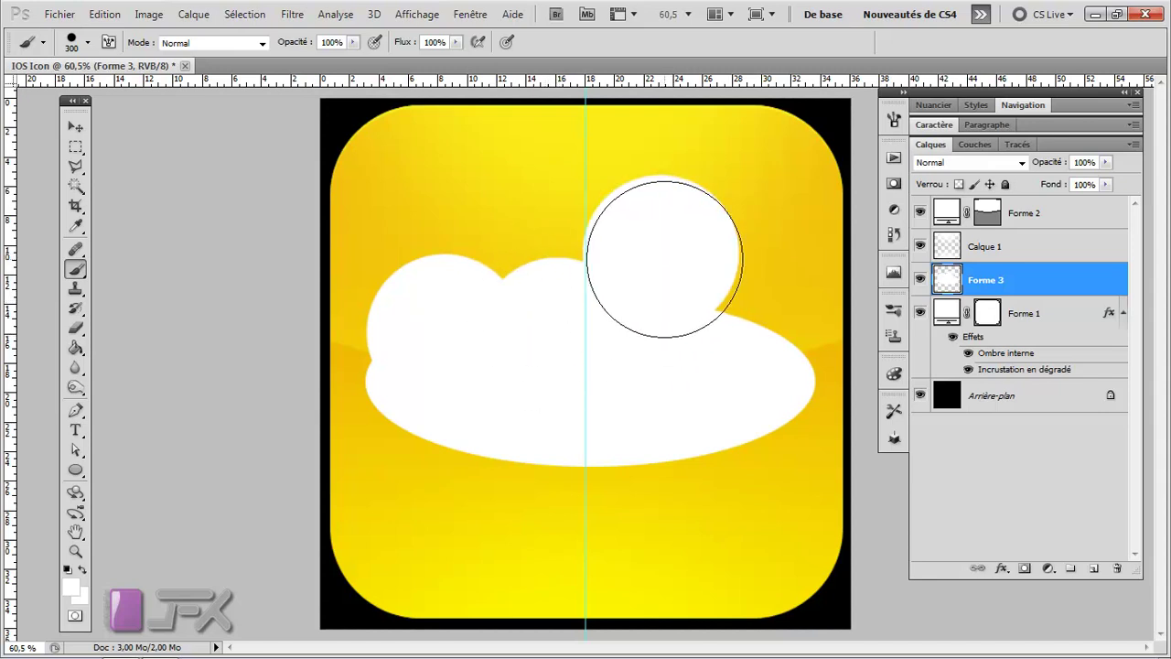
pyautogui.click(627, 287)
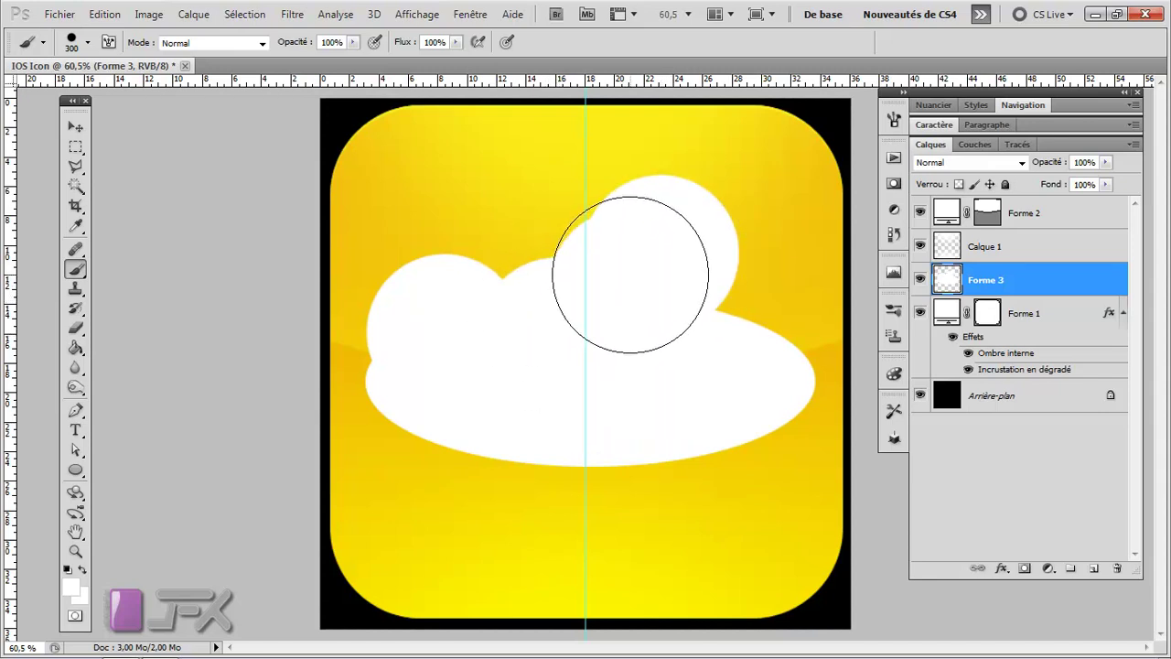
pyautogui.click(543, 306)
pyautogui.click(727, 364)
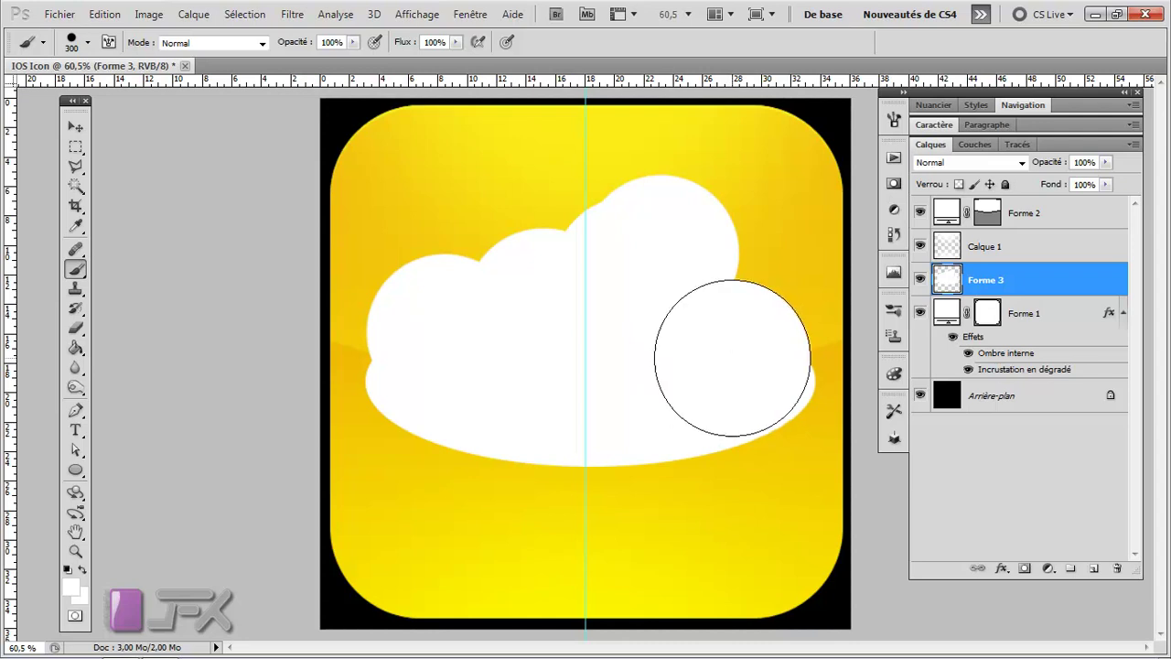
pyautogui.click(735, 358)
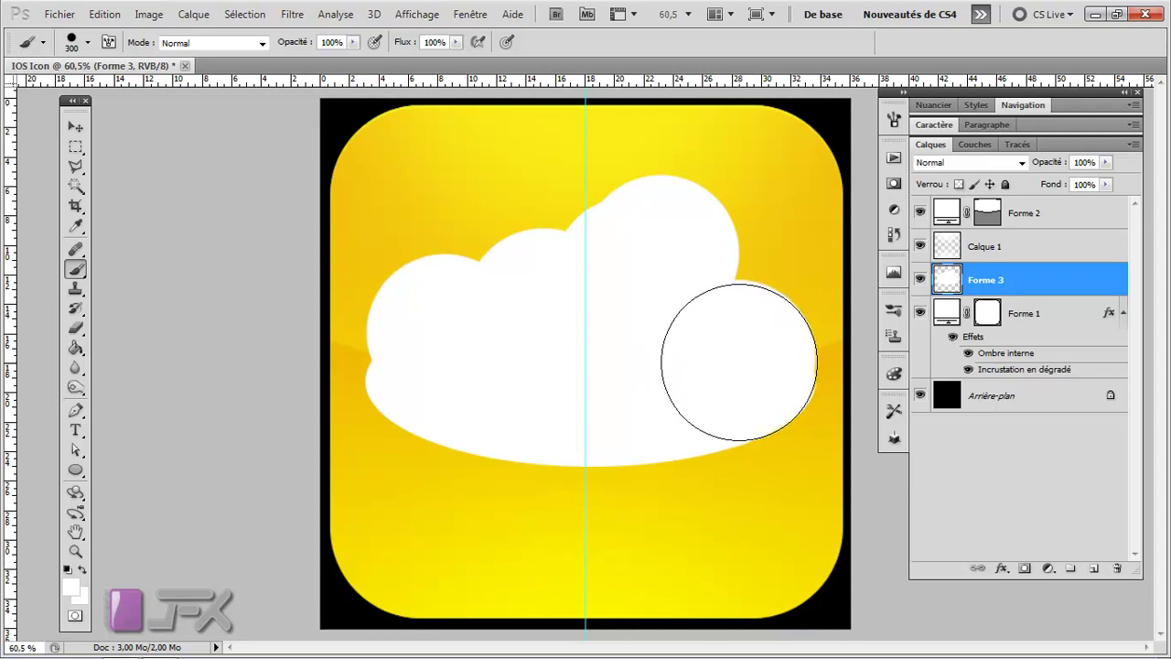
pyautogui.click(668, 409)
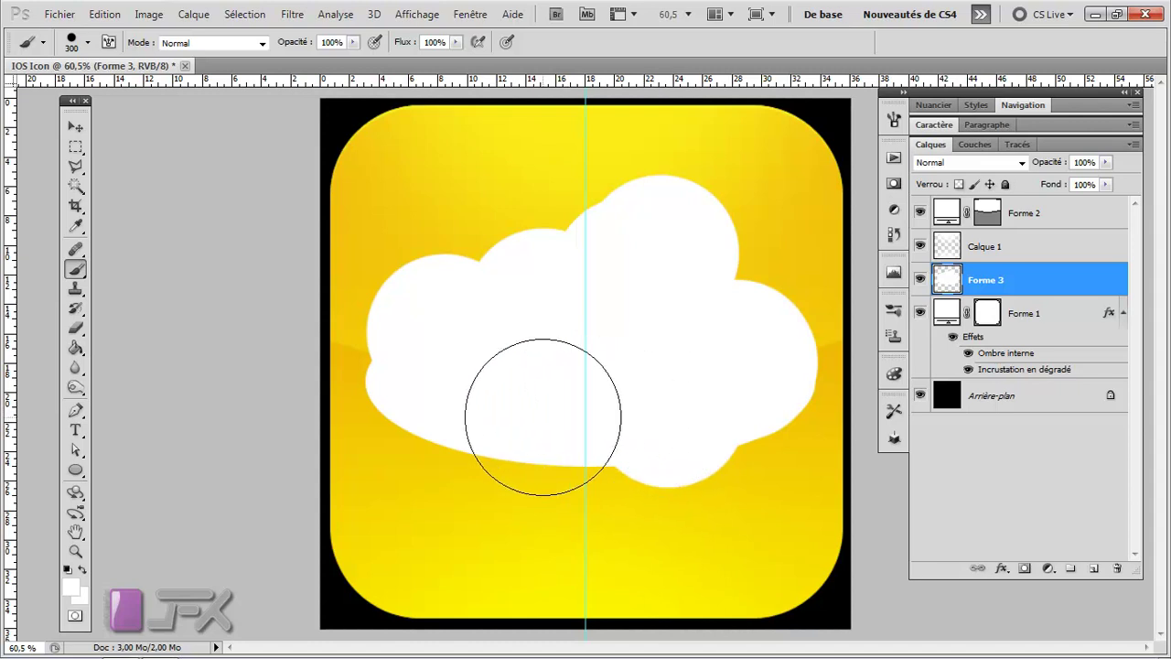
pyautogui.click(471, 417)
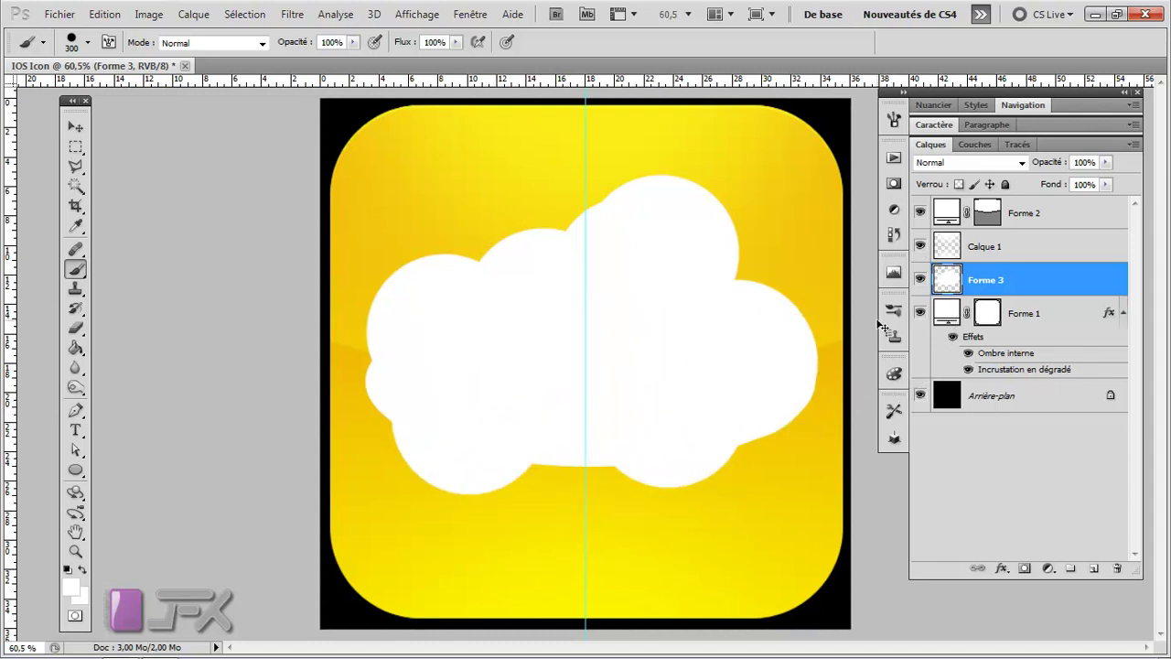
# Step: Scale the cloud down to about 88.56% and nudge it left to centre it on the icon
pyautogui.hotkey('ctrl', 't')
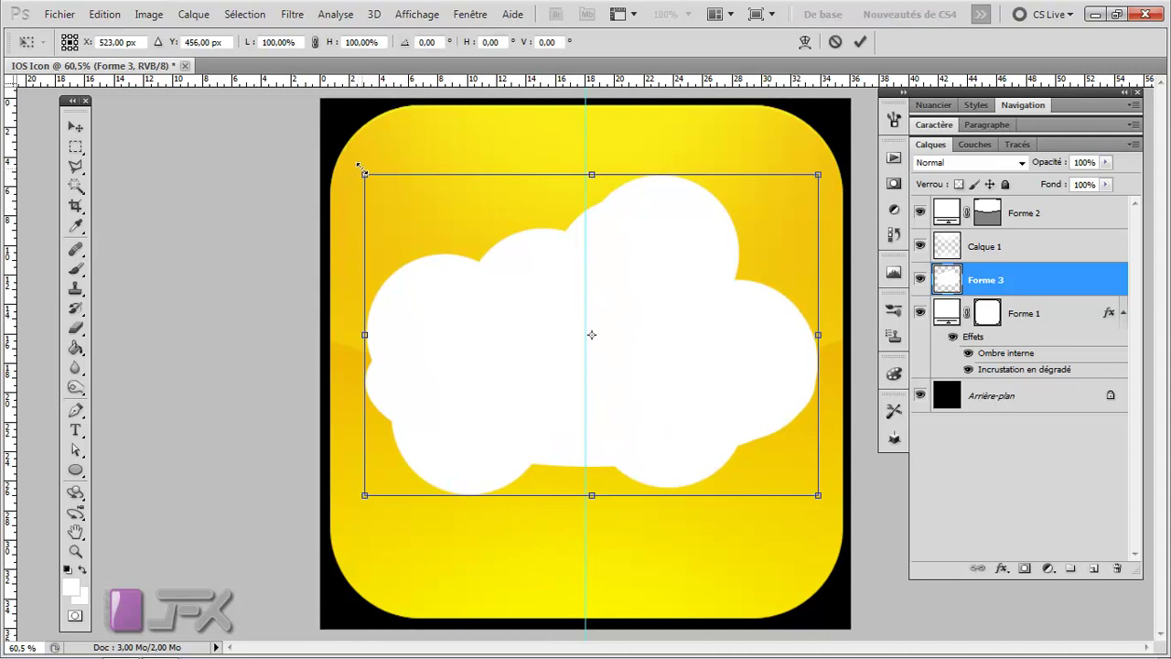
pyautogui.moveTo(361, 171); pyautogui.dragTo(414, 209)
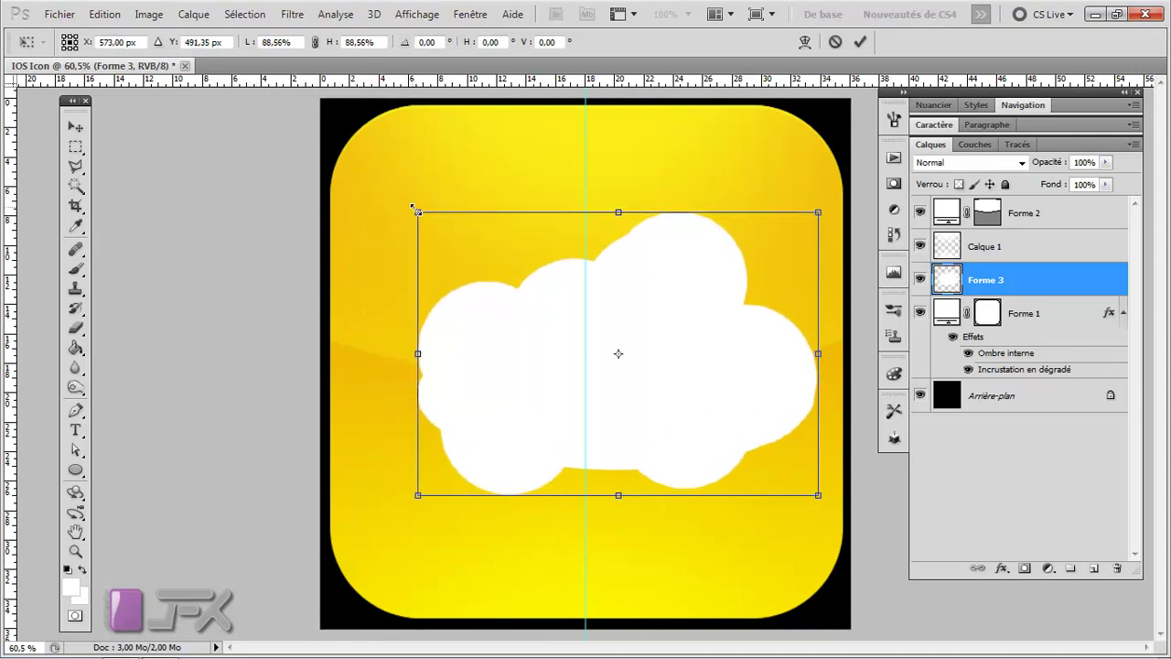
pyautogui.press('Return')
pyautogui.press('v')
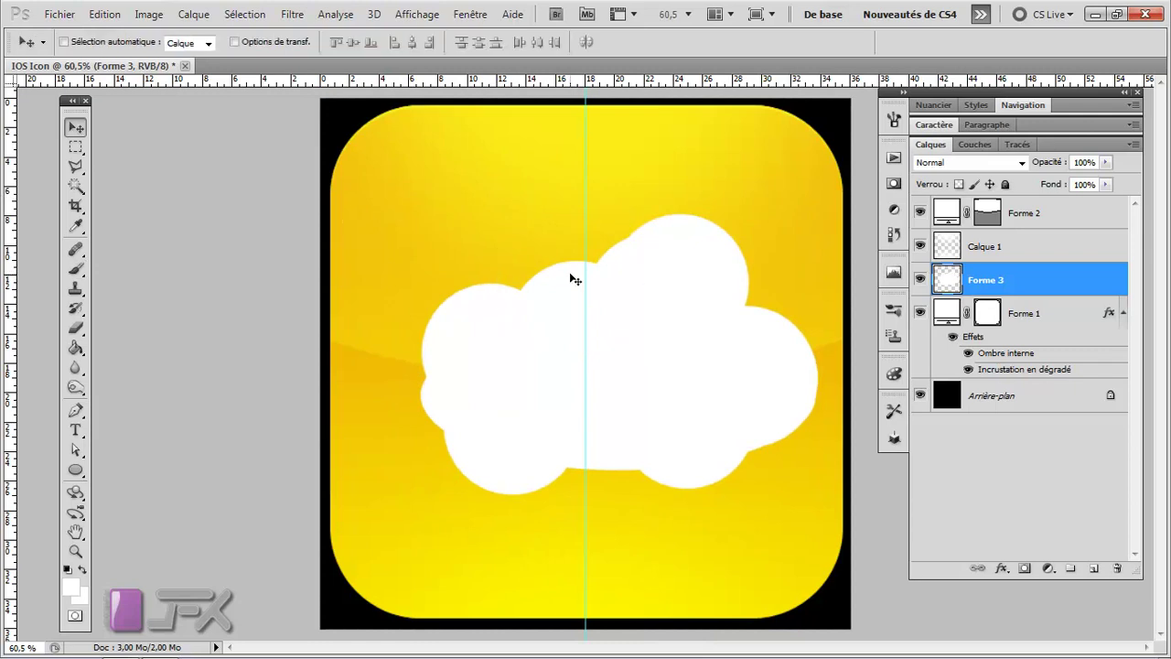
pyautogui.moveTo(608, 314); pyautogui.dragTo(579, 318)
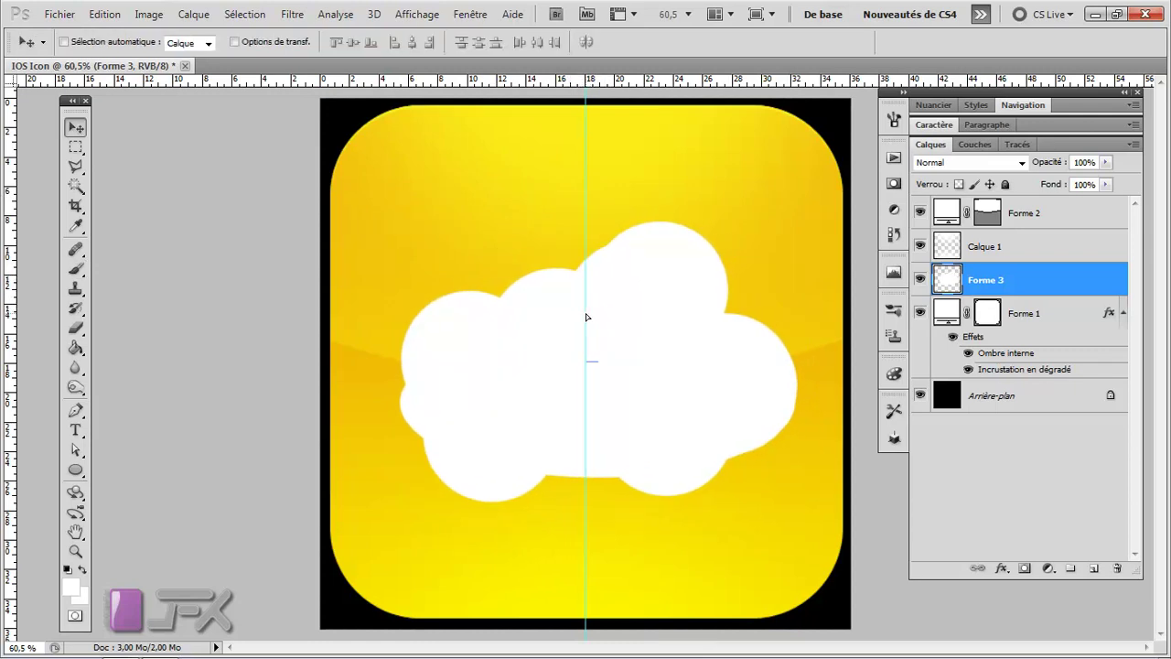
pyautogui.scroll(-2, 579, 317)
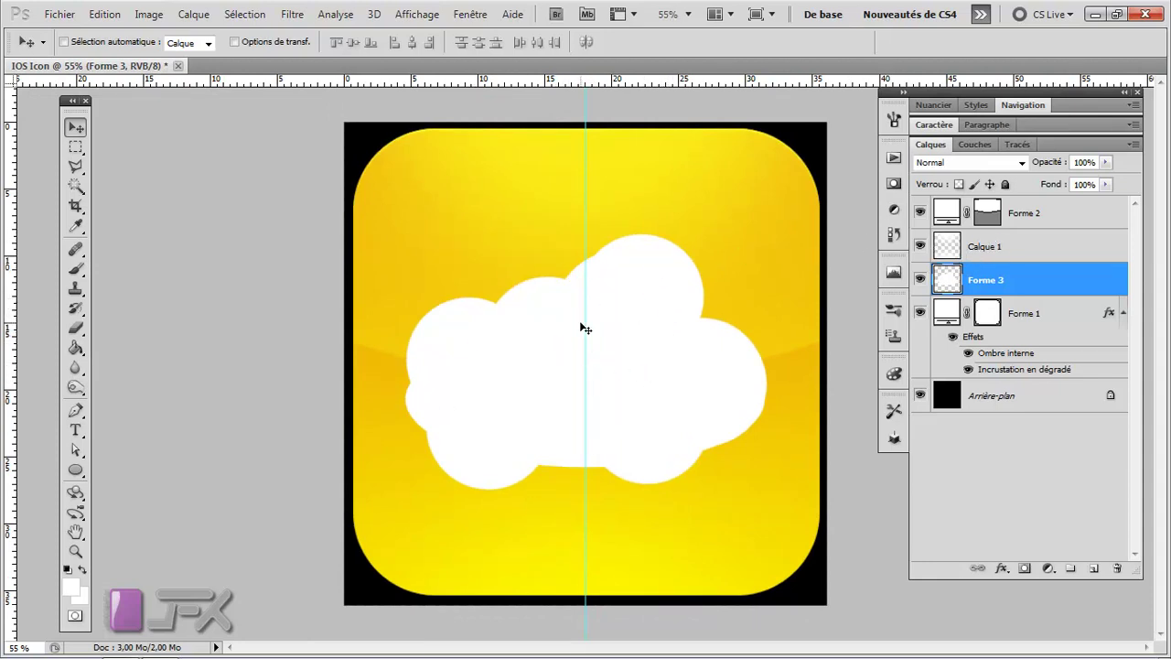
# Step: Copy Forme 1's layer style
pyautogui.click(1061, 315)
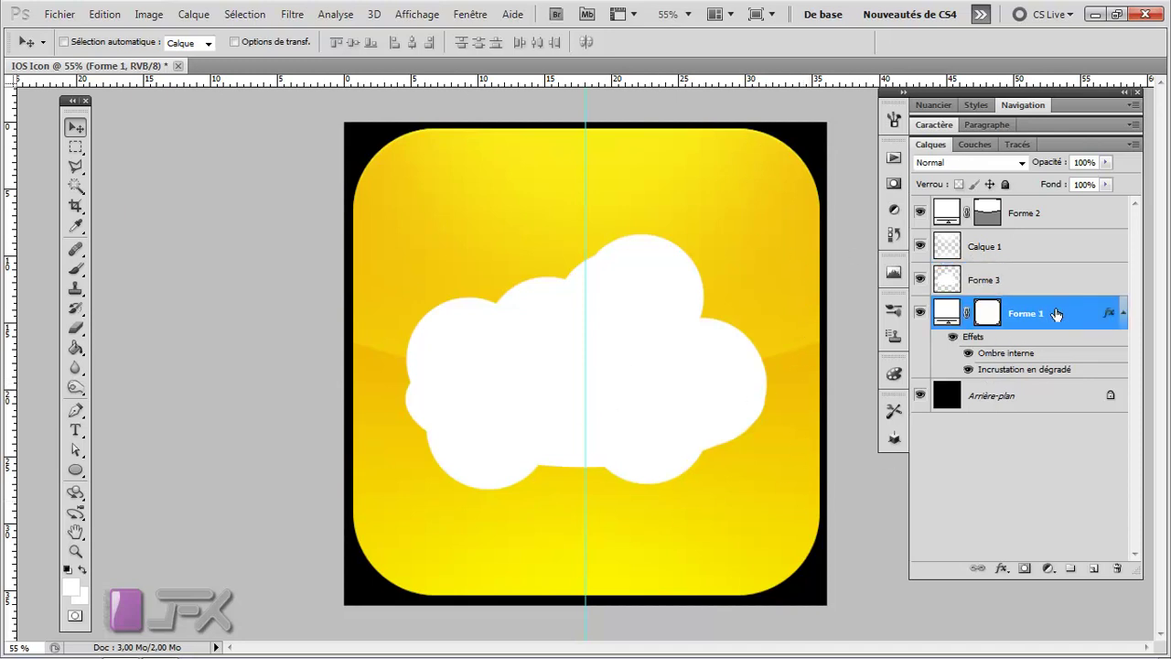
pyautogui.rightClick(1054, 314)
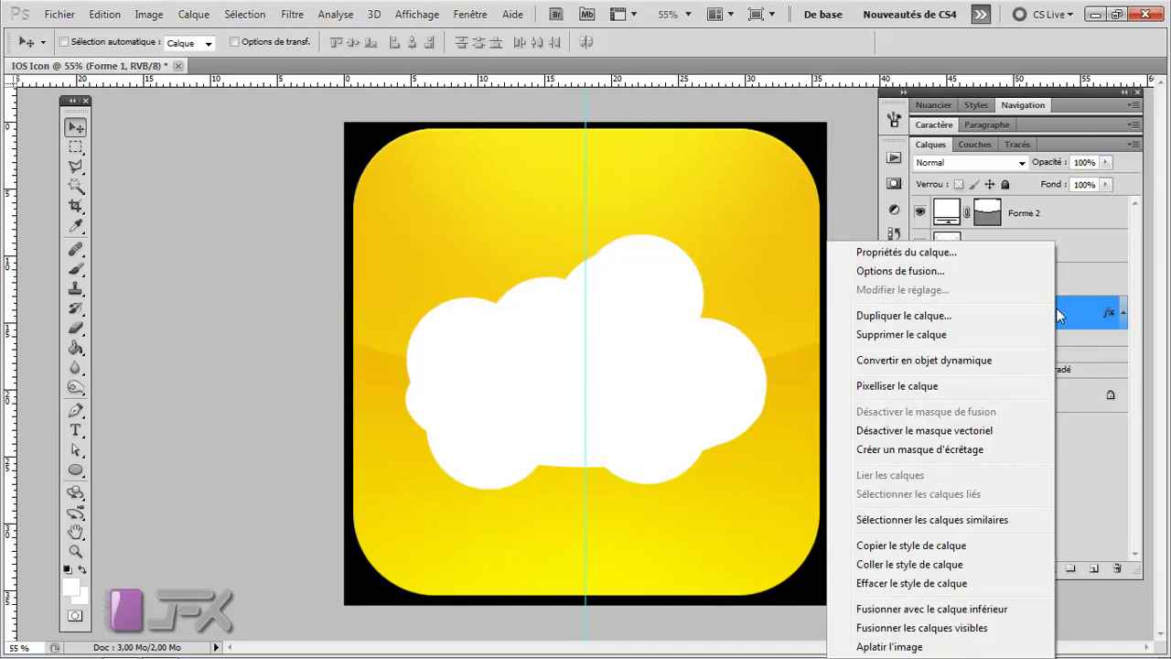
pyautogui.click(900, 547)
# Step: Rename Forme 3 to 'nuage' and paste the copied layer style onto it
pyautogui.click(997, 280)
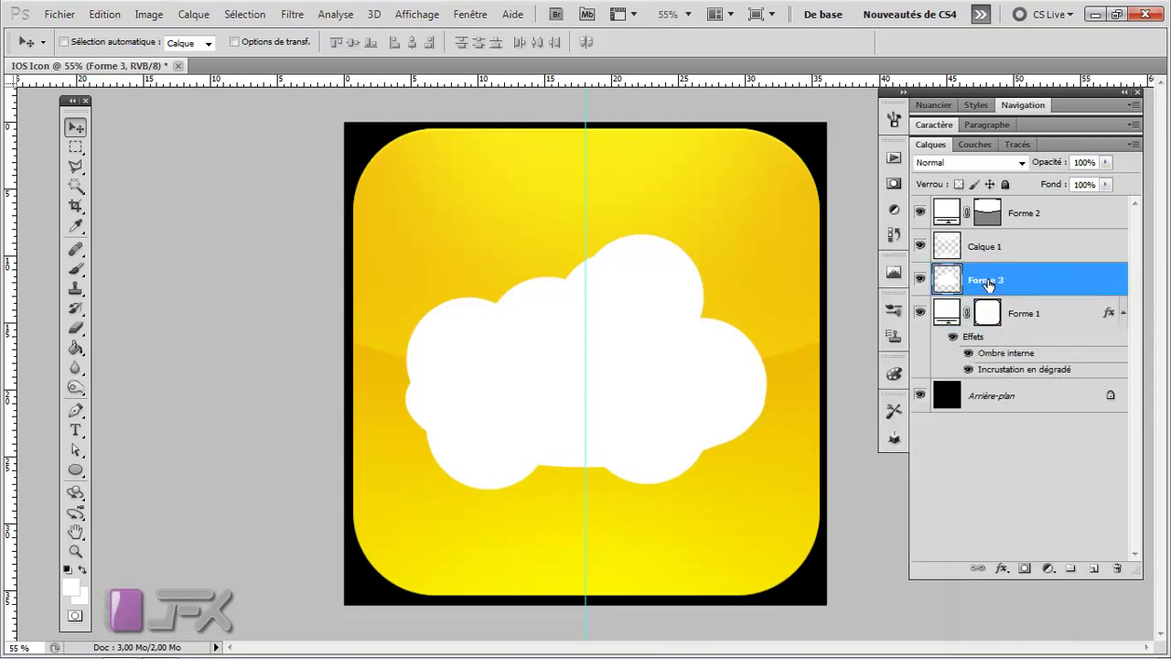
pyautogui.doubleClick(988, 280)
pyautogui.write('nuage')
pyautogui.press('Return')
pyautogui.rightClick(995, 281)
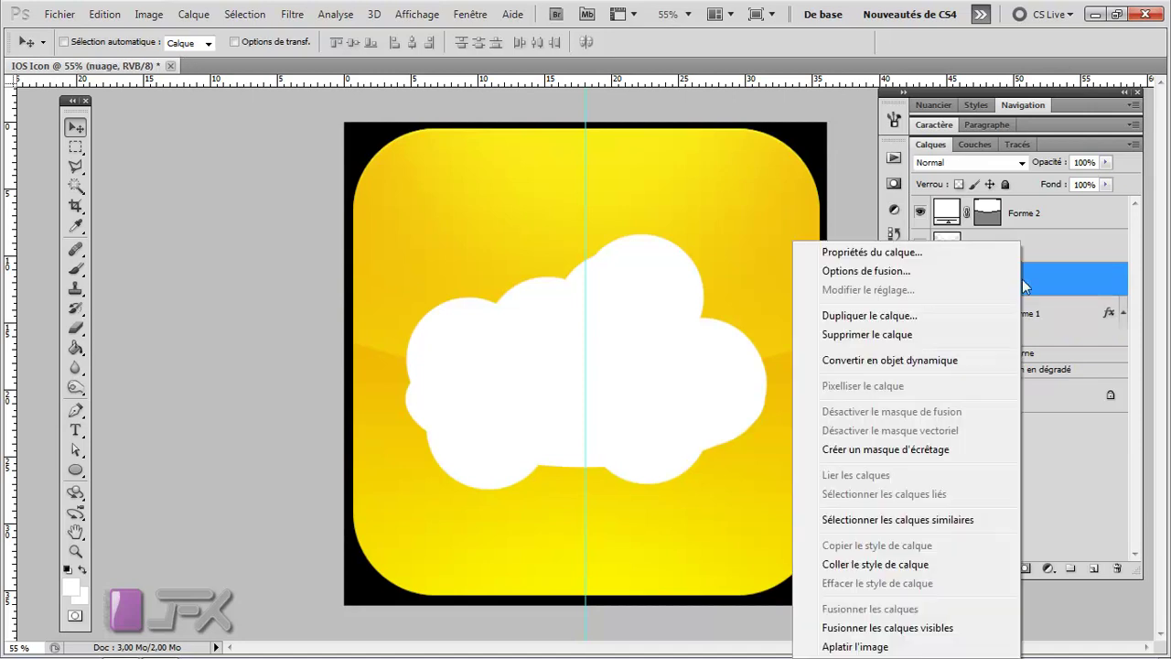
pyautogui.click(858, 567)
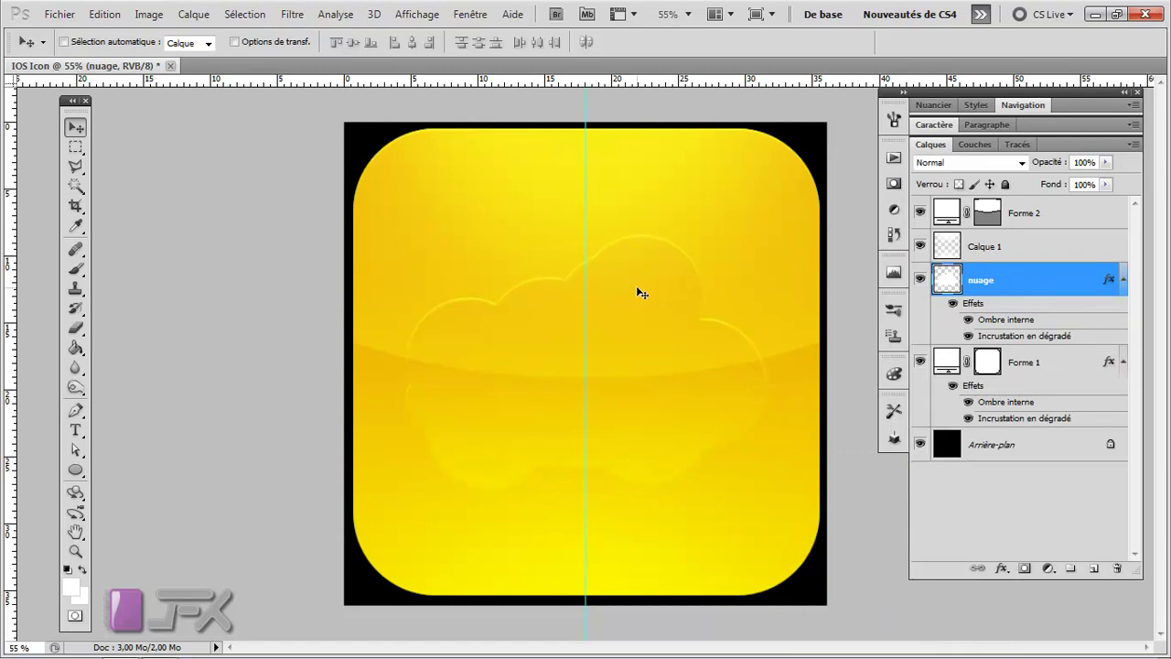
# Step: Set the nuage layer's gradient overlay angle to -90°
pyautogui.scroll(2, 669, 319)
pyautogui.scroll(2, 669, 324)
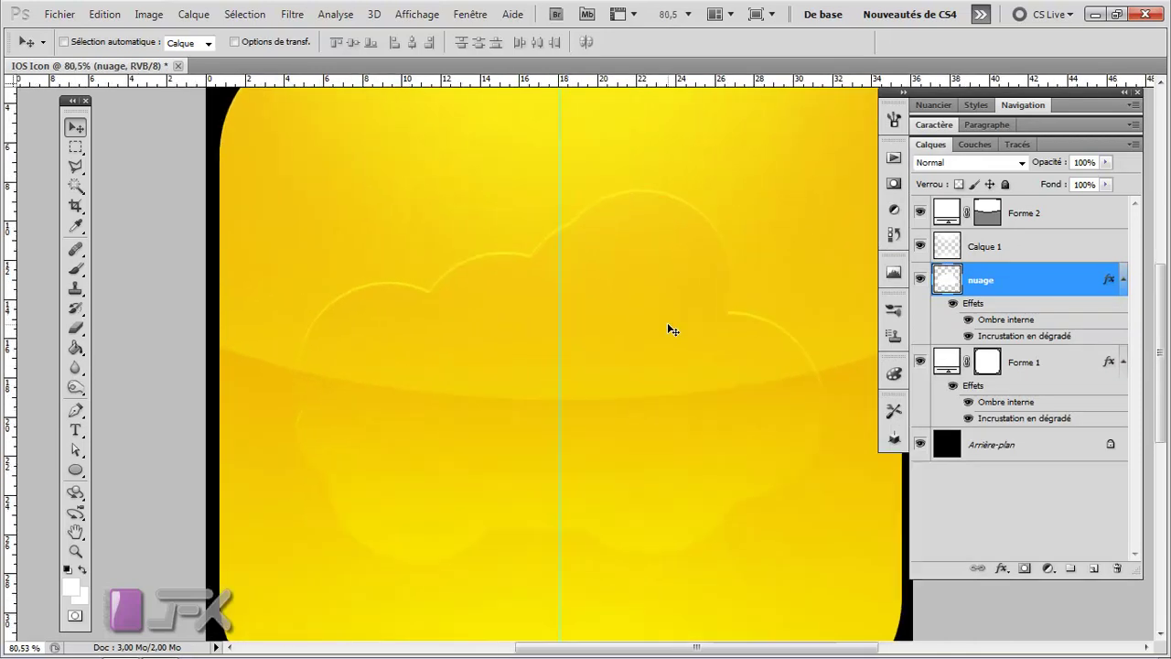
pyautogui.scroll(1, 669, 328)
pyautogui.scroll(-1, 669, 325)
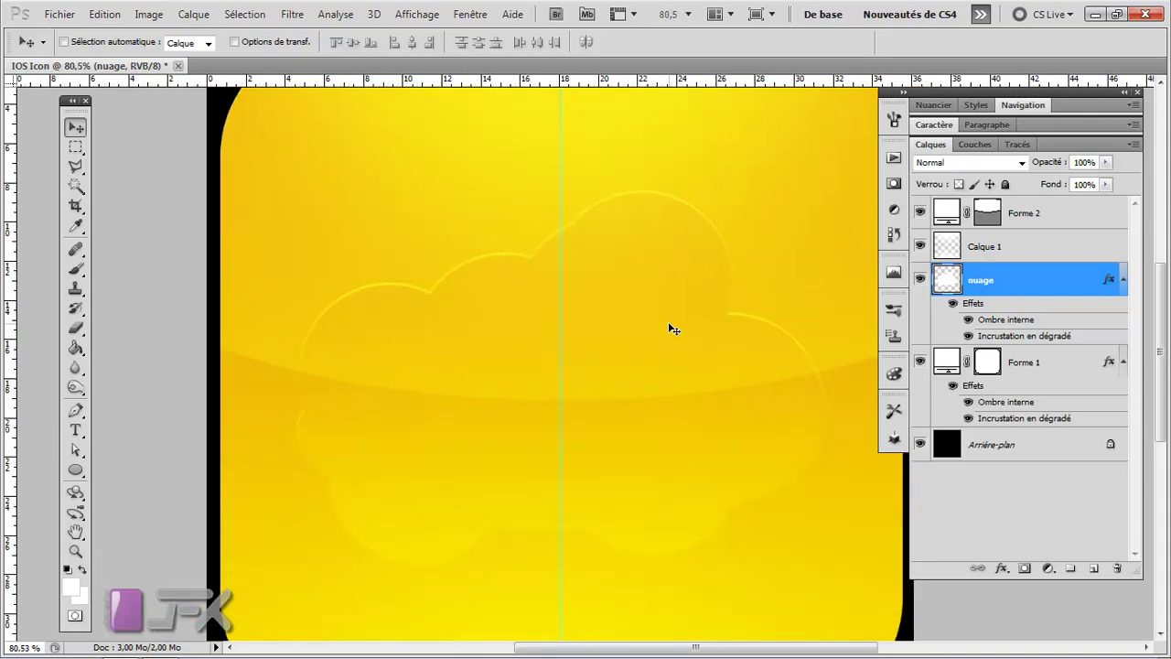
pyautogui.scroll(-1, 669, 324)
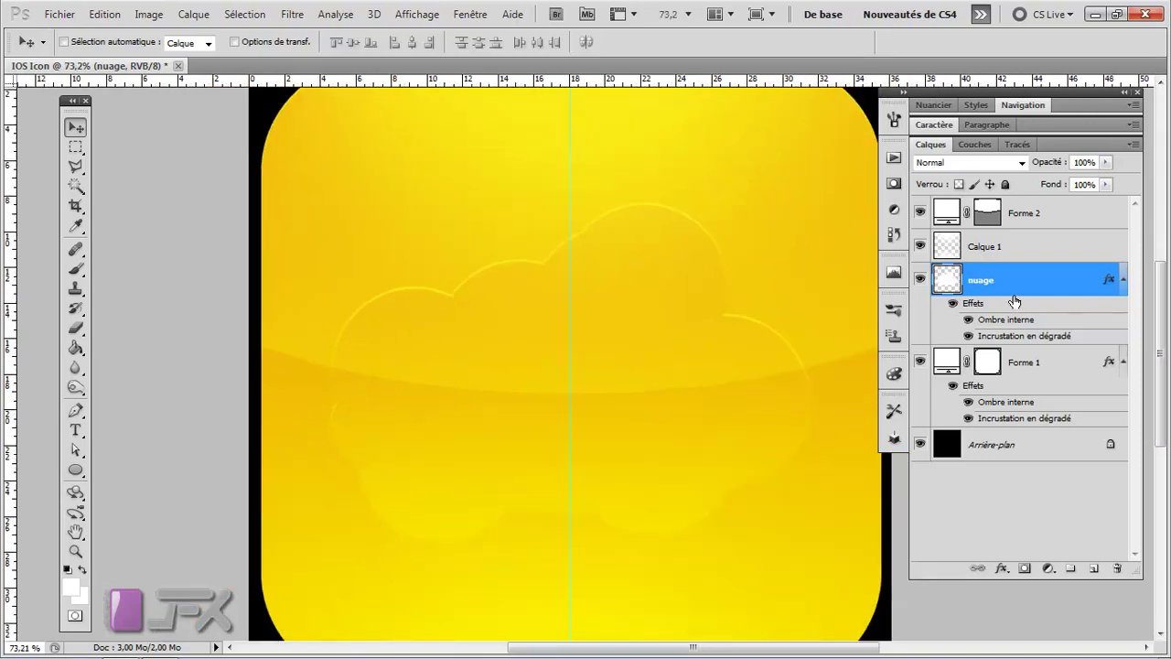
pyautogui.doubleClick(1020, 341)
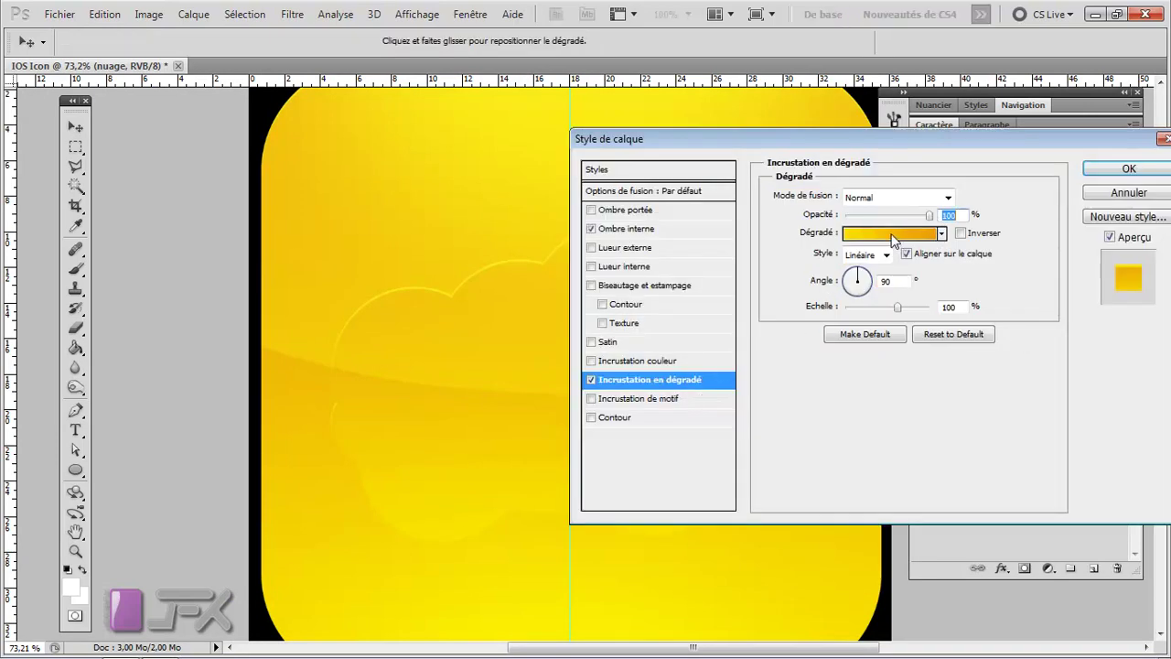
pyautogui.click(881, 281)
pyautogui.write('-')
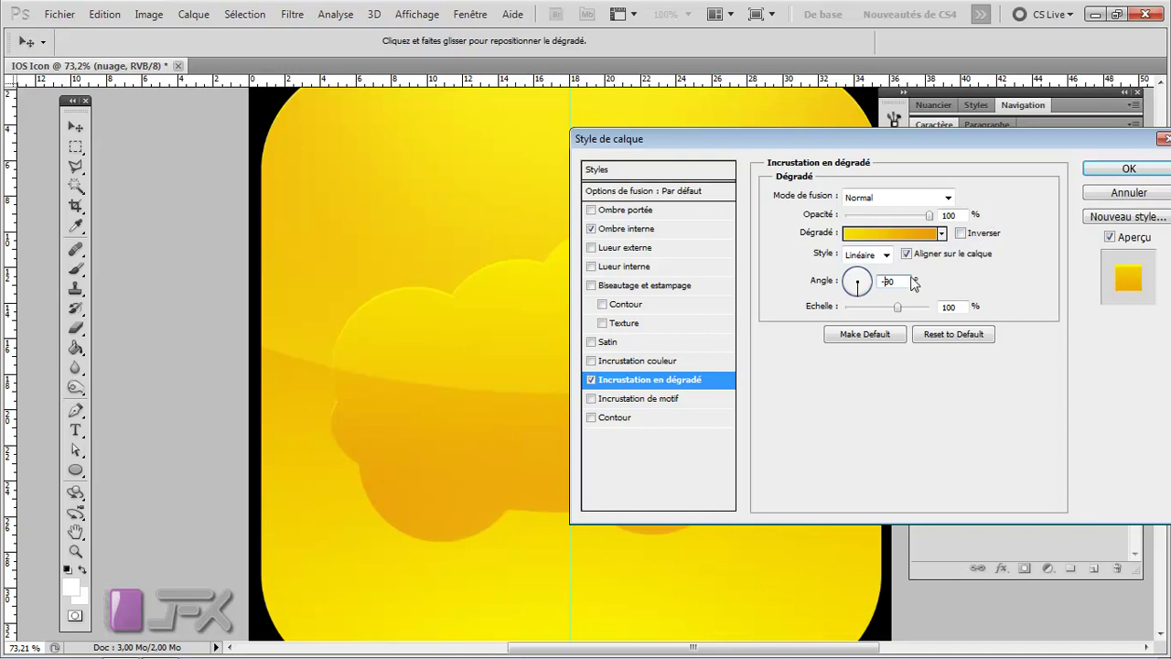
# Step: Apply the salmon preset gradient to the overlay and confirm the layer style
pyautogui.click(877, 234)
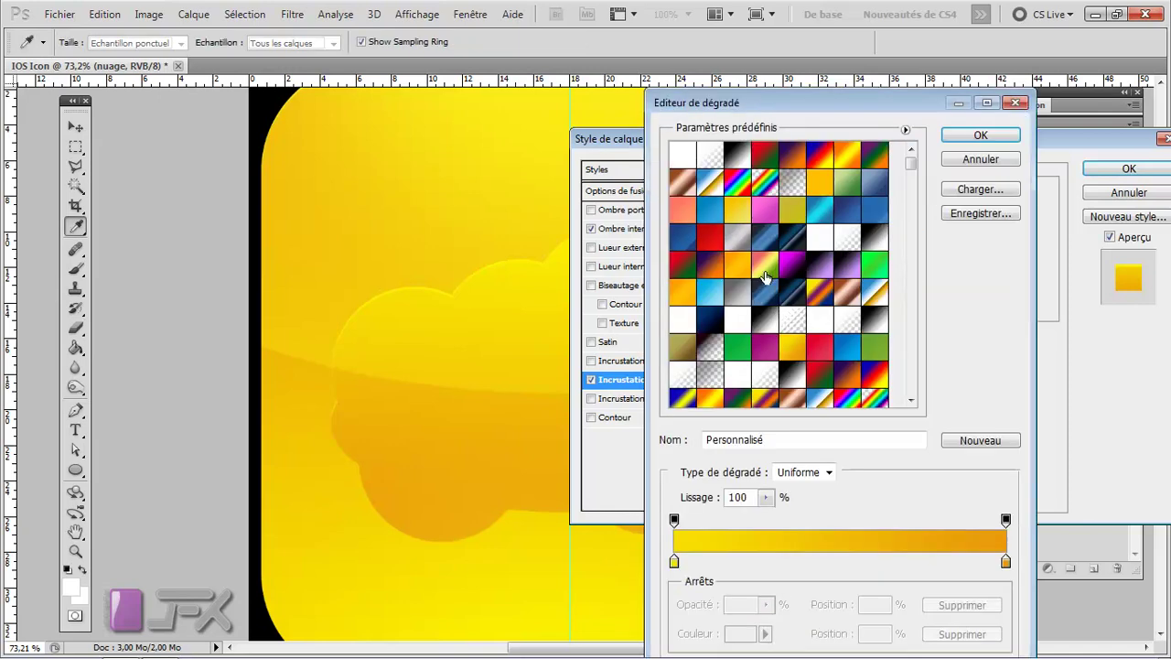
pyautogui.click(688, 223)
pyautogui.click(994, 136)
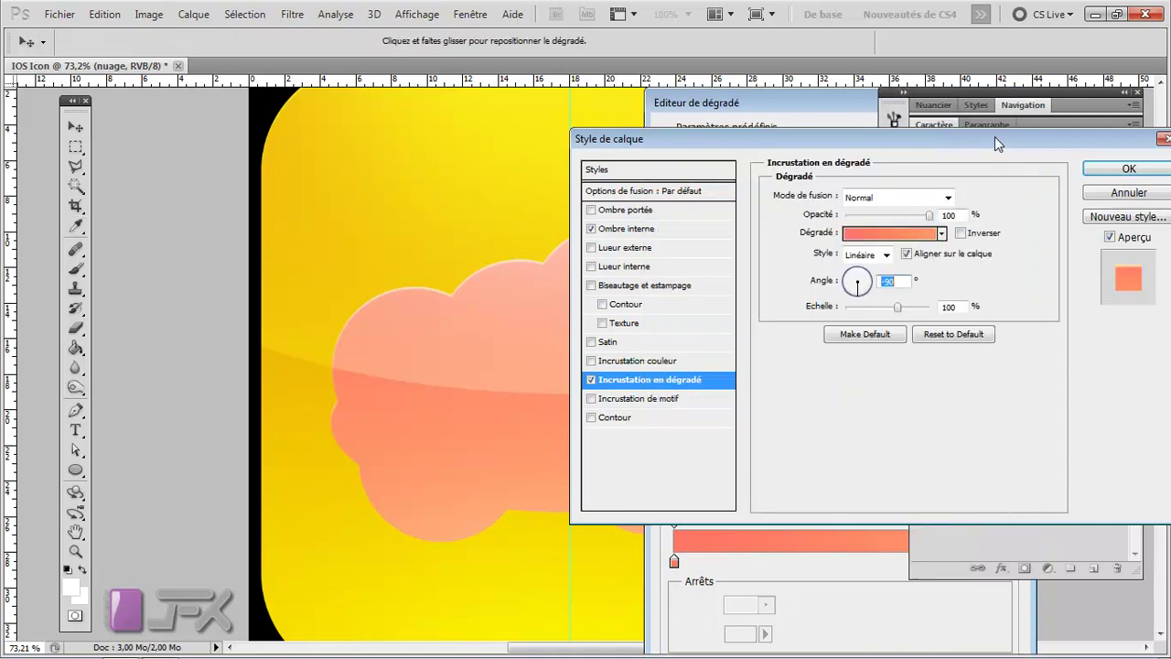
pyautogui.click(1119, 168)
pyautogui.hotkey('ctrl', '-')
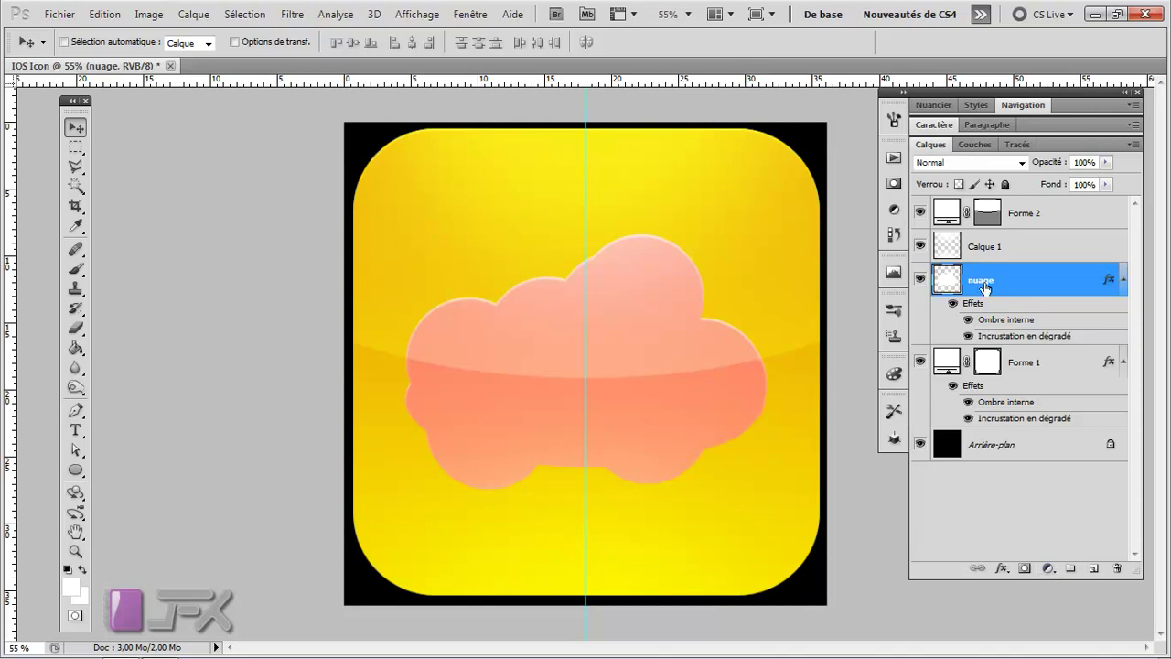
# Step: Add a colorized Hue/Saturation adjustment at hue 132, saturation 25 to tint the icon green
pyautogui.click(1124, 282)
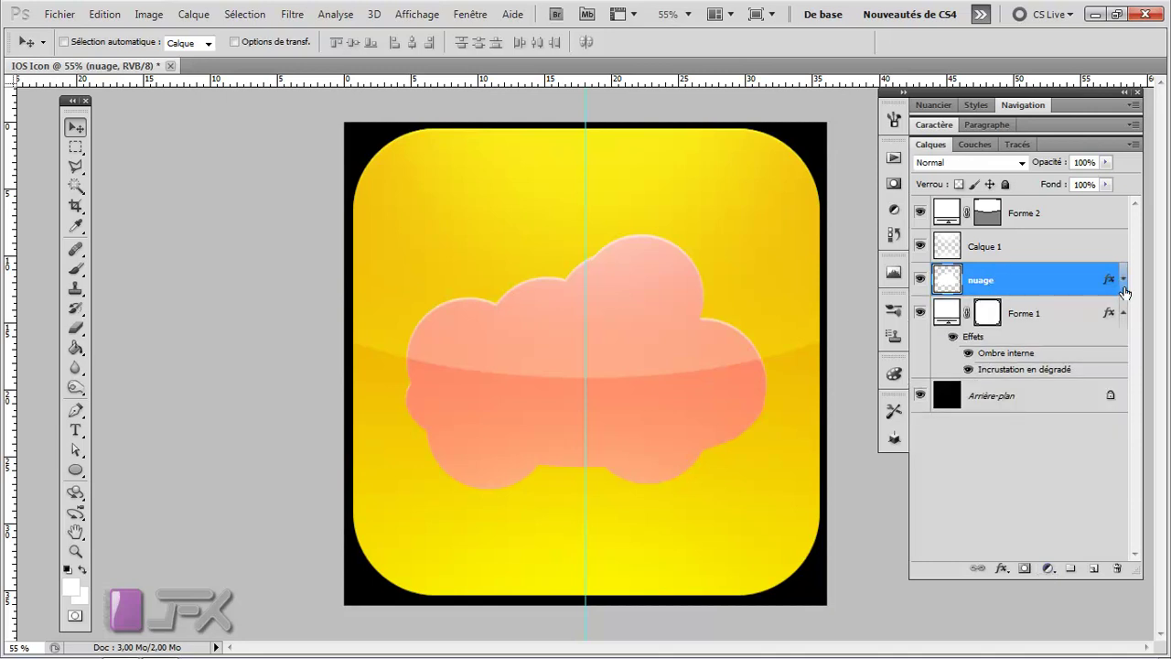
pyautogui.click(1123, 312)
pyautogui.click(1048, 568)
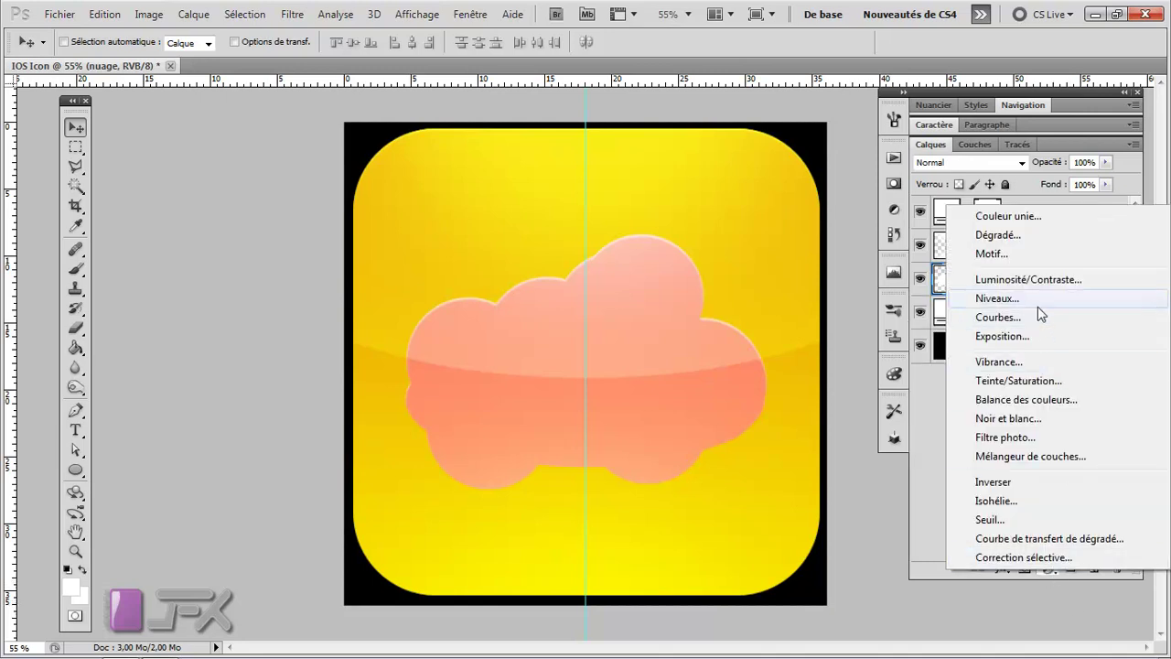
pyautogui.click(1018, 382)
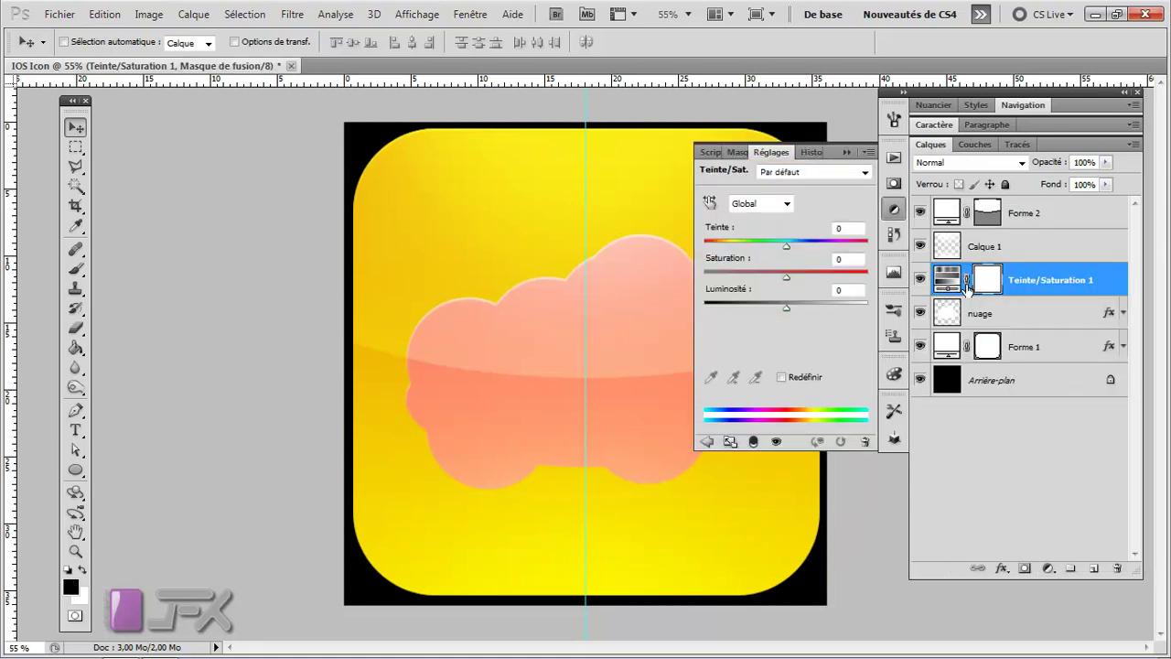
pyautogui.click(781, 377)
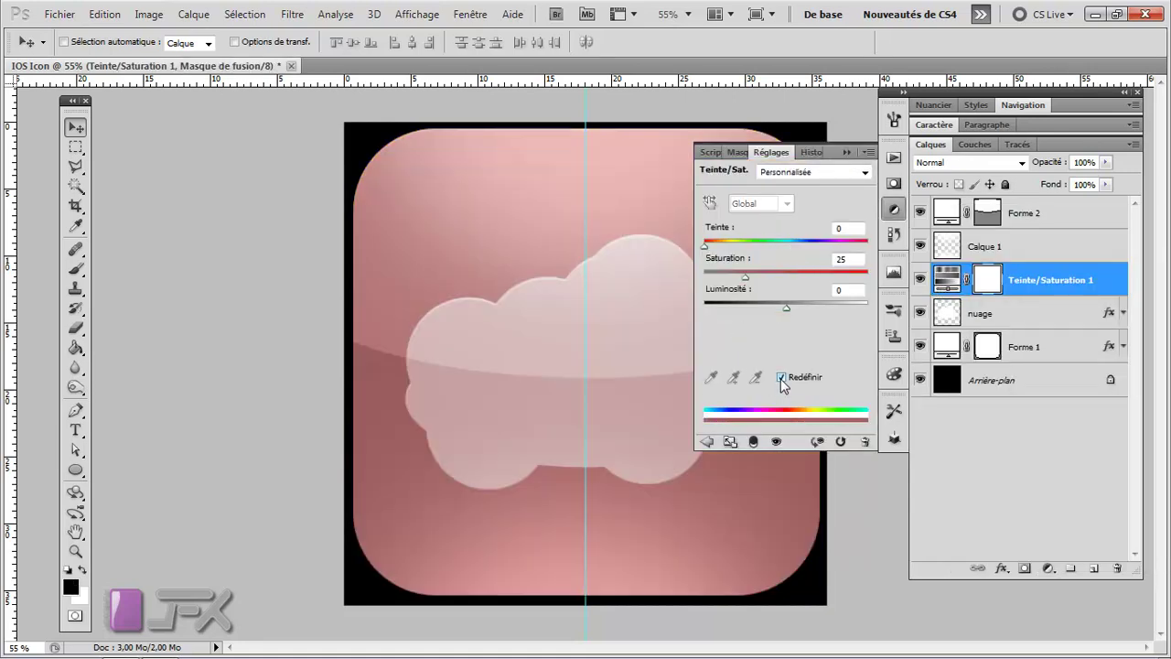
pyautogui.moveTo(706, 245)
pyautogui.mouseDown()
pyautogui.moveTo(826, 255)
pyautogui.moveTo(766, 255)
pyautogui.mouseUp()
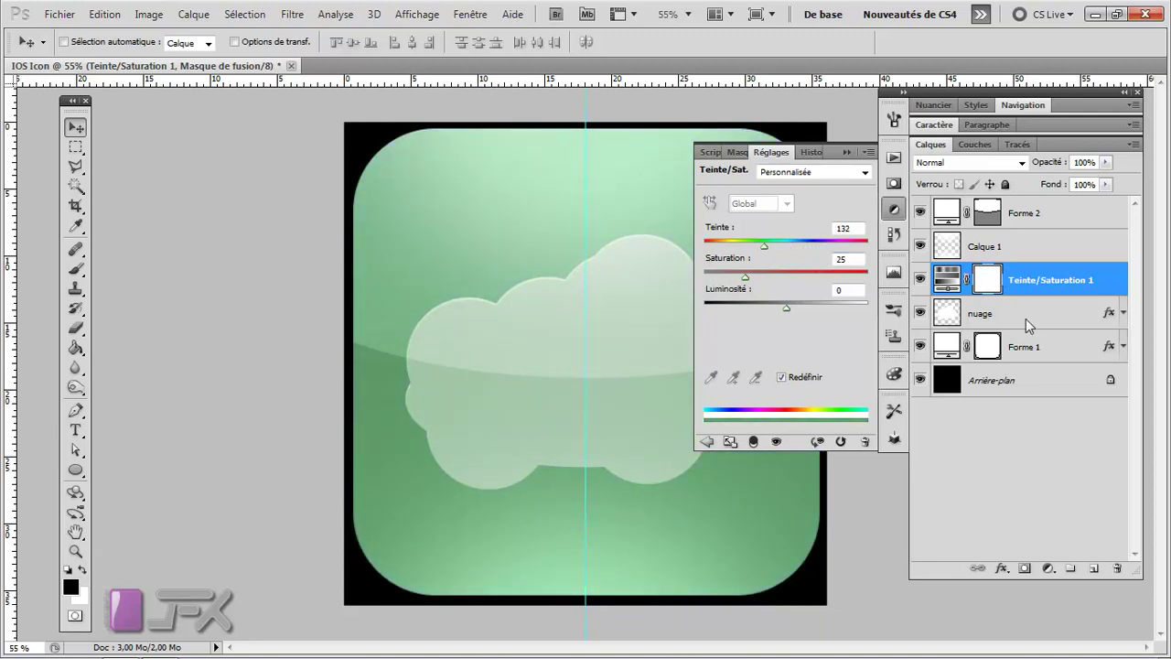
pyautogui.click(1041, 355)
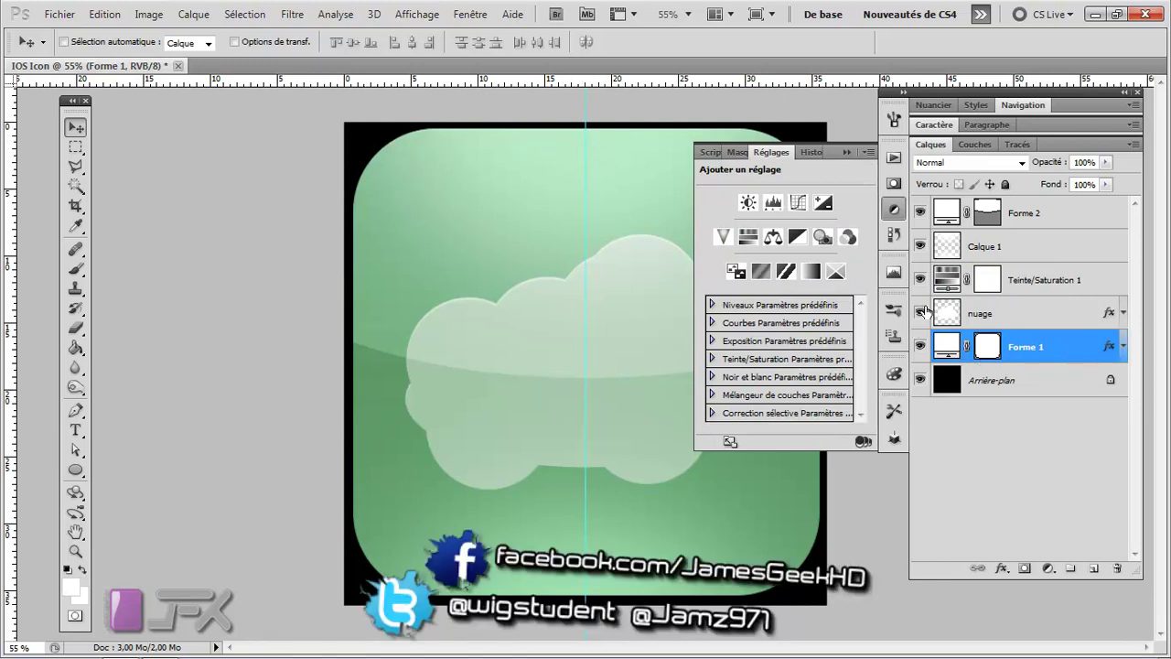
# Step: Toggle visibility of Forme 1, the cloud, the hue adjustment, Calque 1 and Forme 2 to check each
pyautogui.click(921, 346)
pyautogui.click(922, 346)
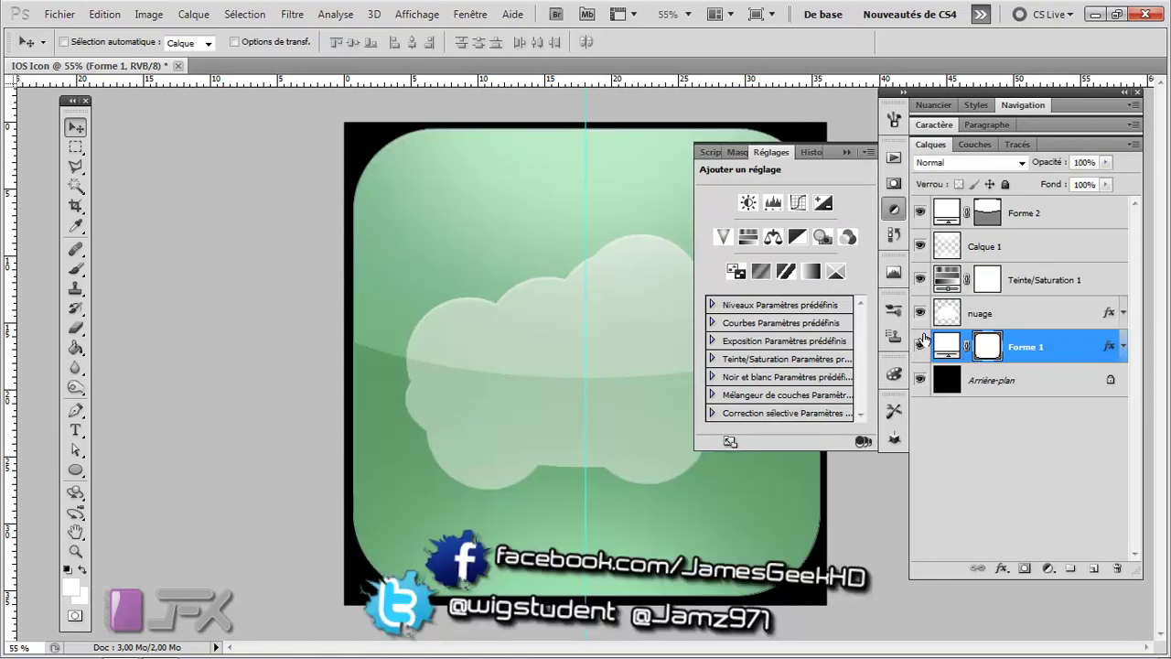
pyautogui.click(920, 313)
pyautogui.click(920, 280)
pyautogui.click(921, 247)
pyautogui.click(921, 247)
pyautogui.click(921, 212)
# Step: Select the layers from Forme 2 down to Forme 1 and group them into Groupe 1
pyautogui.click(1028, 216)
pyautogui.keyDown('shift'); pyautogui.click(1040, 346); pyautogui.keyUp('shift')
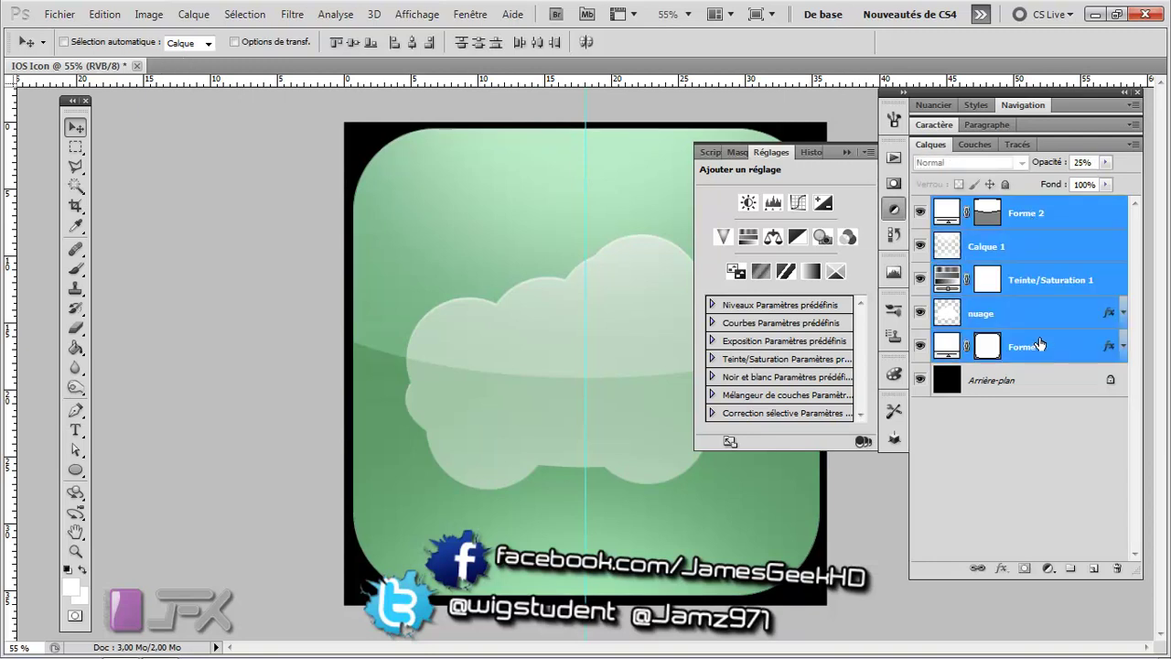
pyautogui.hotkey('ctrl', 'g')
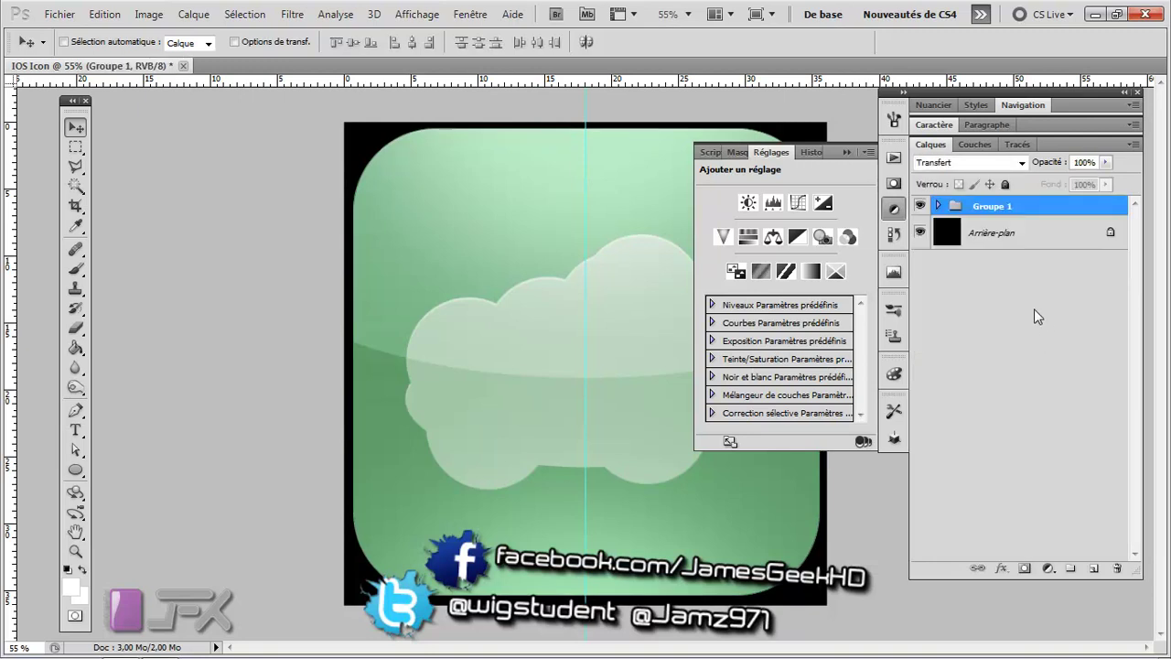
pyautogui.click(847, 152)
pyautogui.scroll(-2, 760, 230)
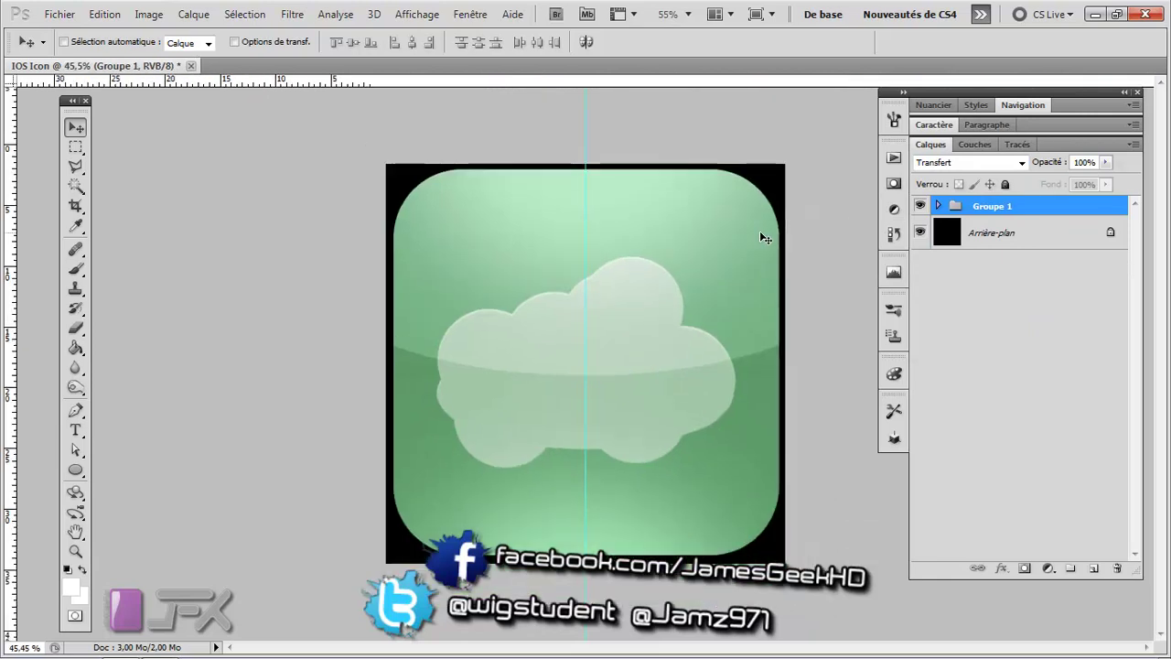